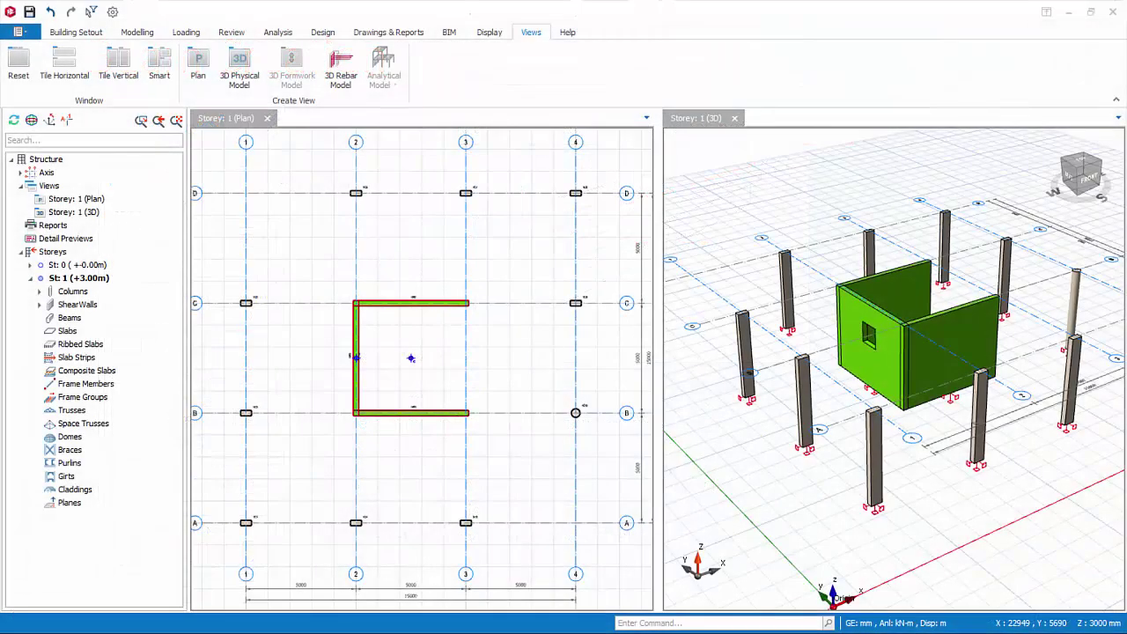
Reset to the single Storey 1 plan and start Normal beam insertion (1B1, 250×500 mm)
{"action": "left_click", "coordinate": [18, 63]}
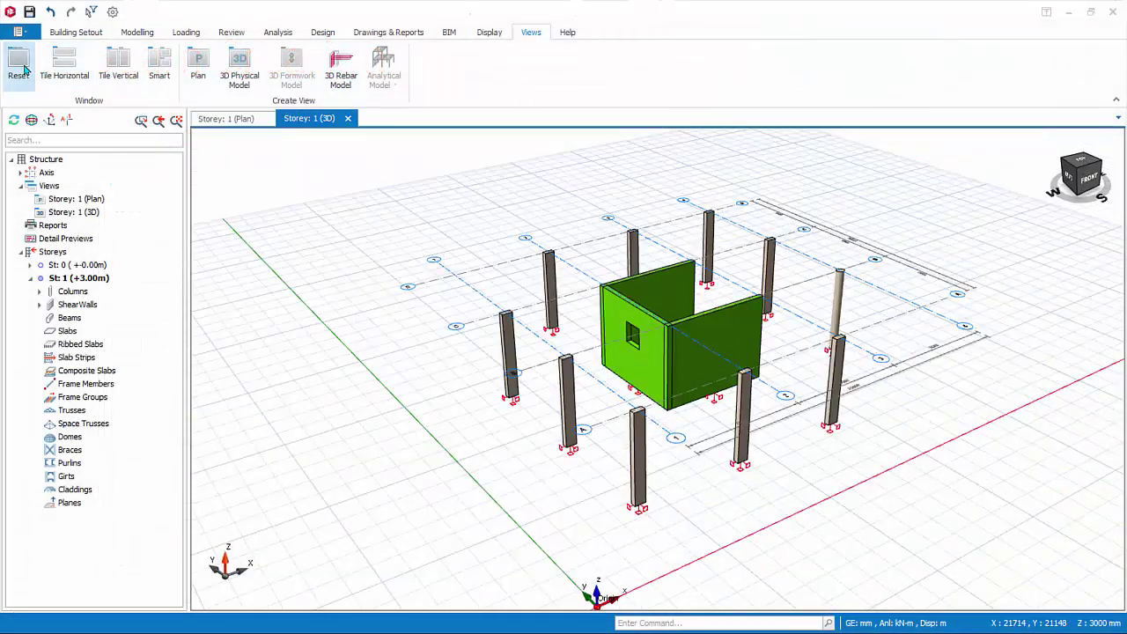
{"action": "left_click", "coordinate": [226, 119]}
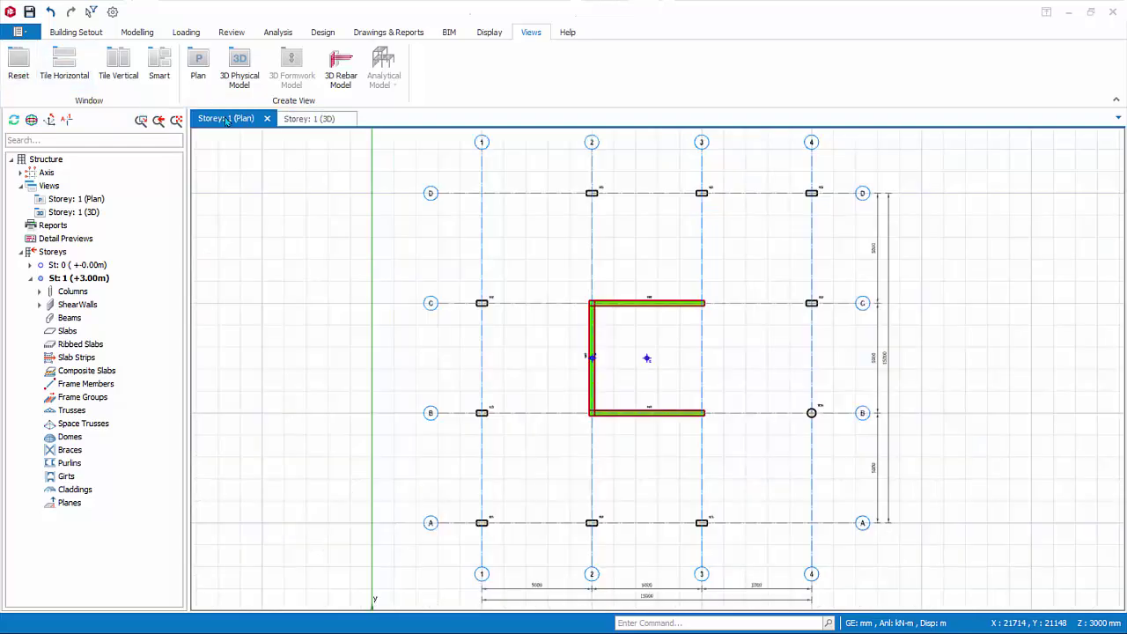
{"action": "left_click", "coordinate": [135, 32]}
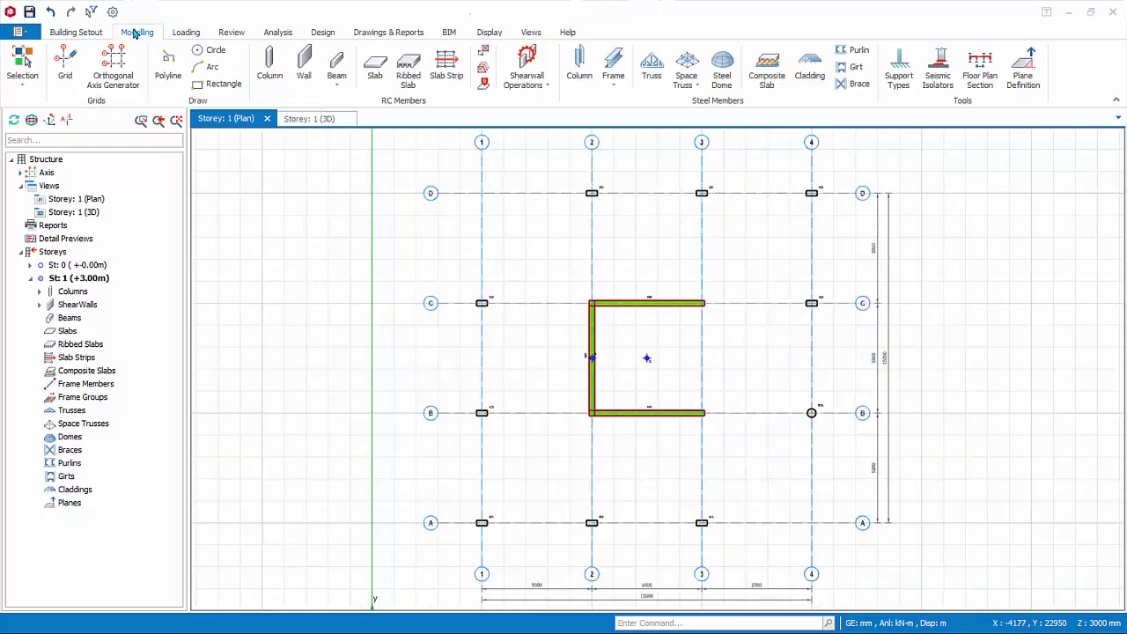
{"action": "left_click", "coordinate": [336, 70]}
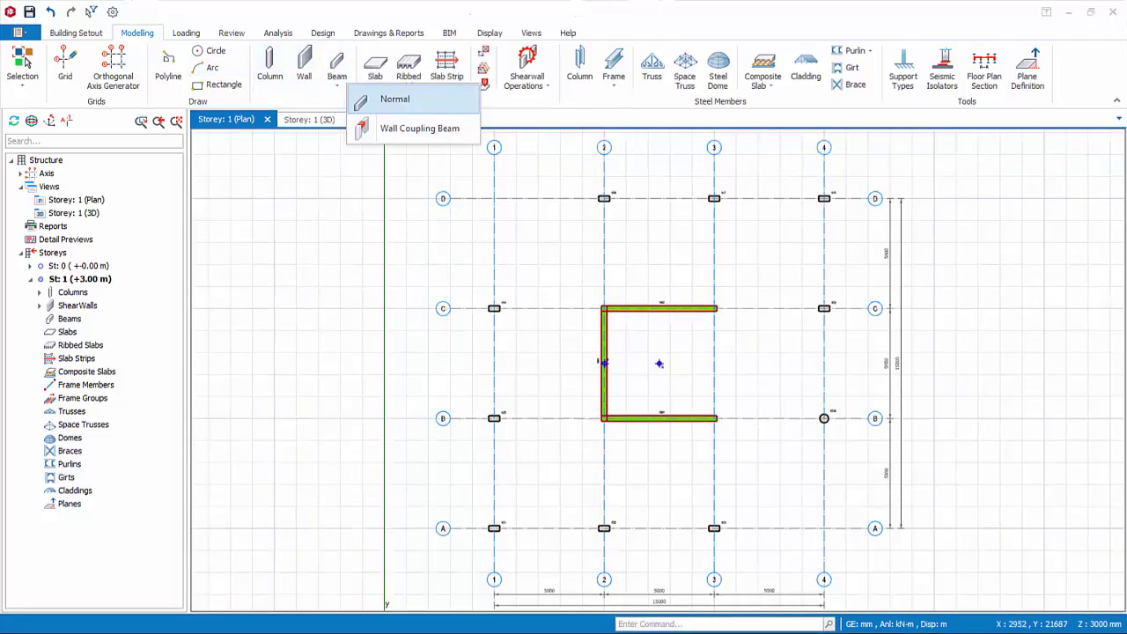
{"action": "left_click", "coordinate": [394, 98]}
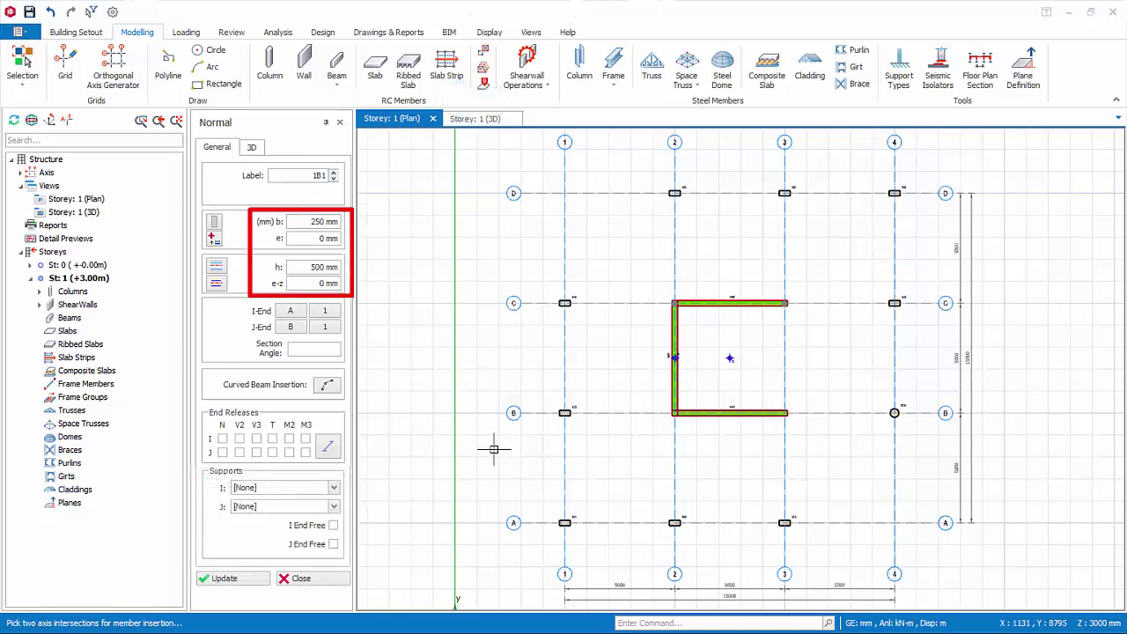
Draw beams 1B1 (A1–A2), 1B2 (A2–A3) and 1B3 (A3–B3) through the axis intersections
{"action": "left_click", "coordinate": [565, 522]}
{"action": "scroll", "coordinate": [599, 490], "scroll_direction": "up", "scroll_amount": 4}
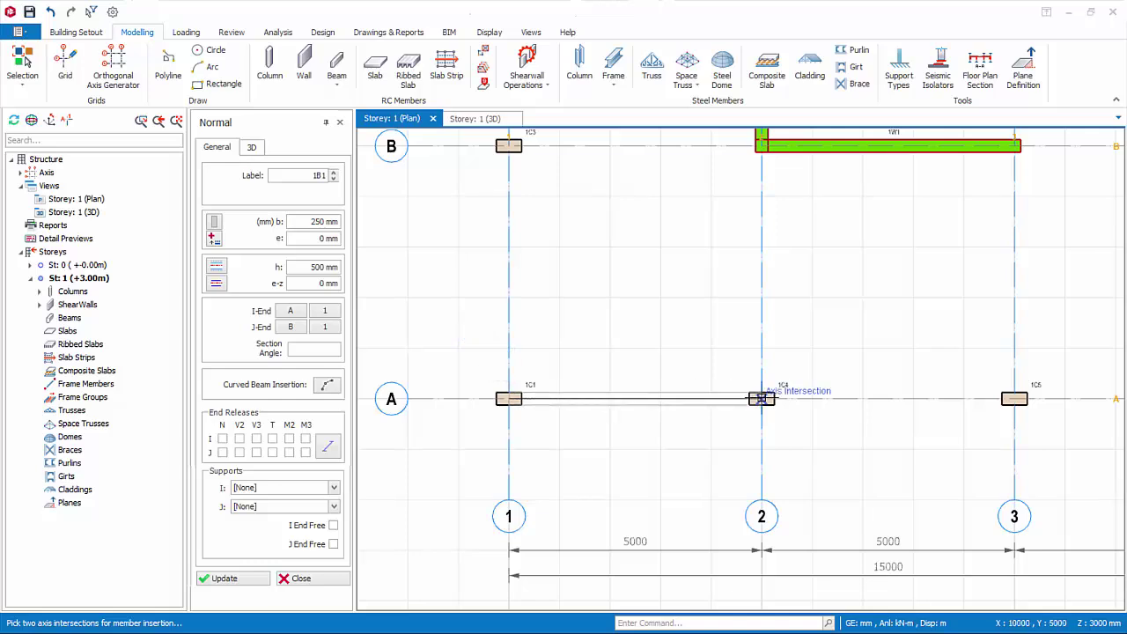
{"action": "left_click", "coordinate": [762, 398]}
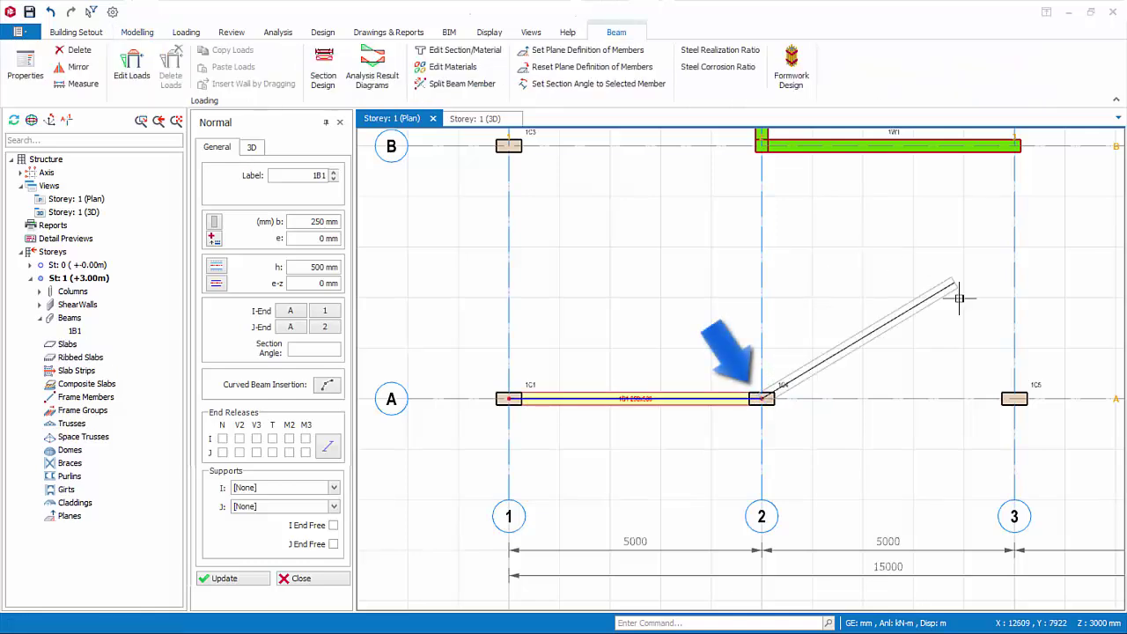
{"action": "left_click", "coordinate": [1015, 398]}
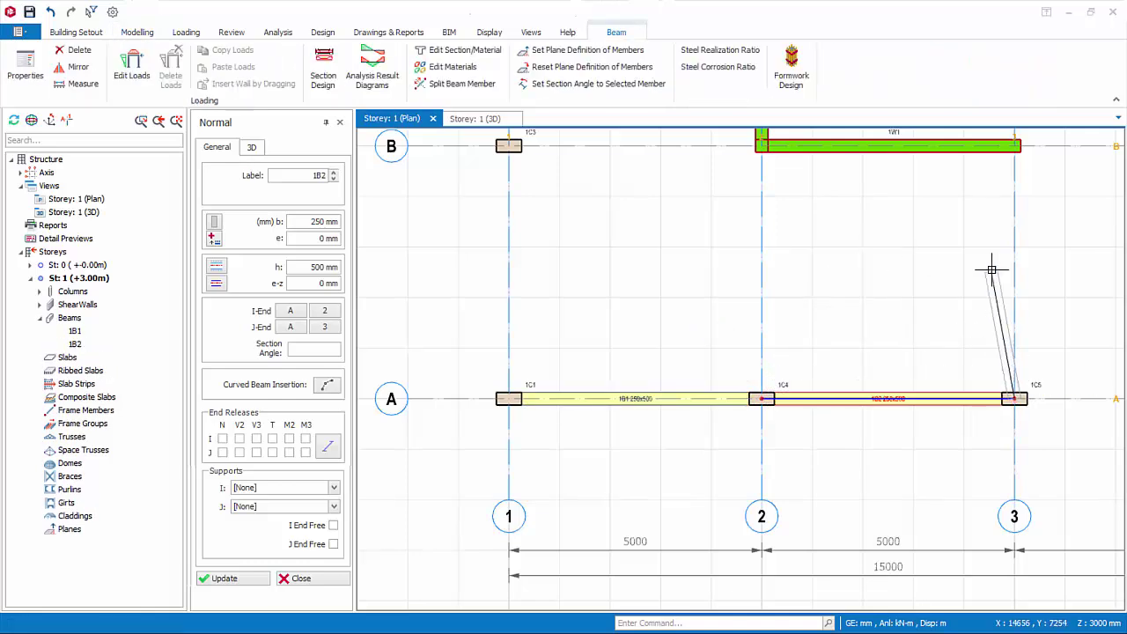
{"action": "left_click", "coordinate": [1015, 146]}
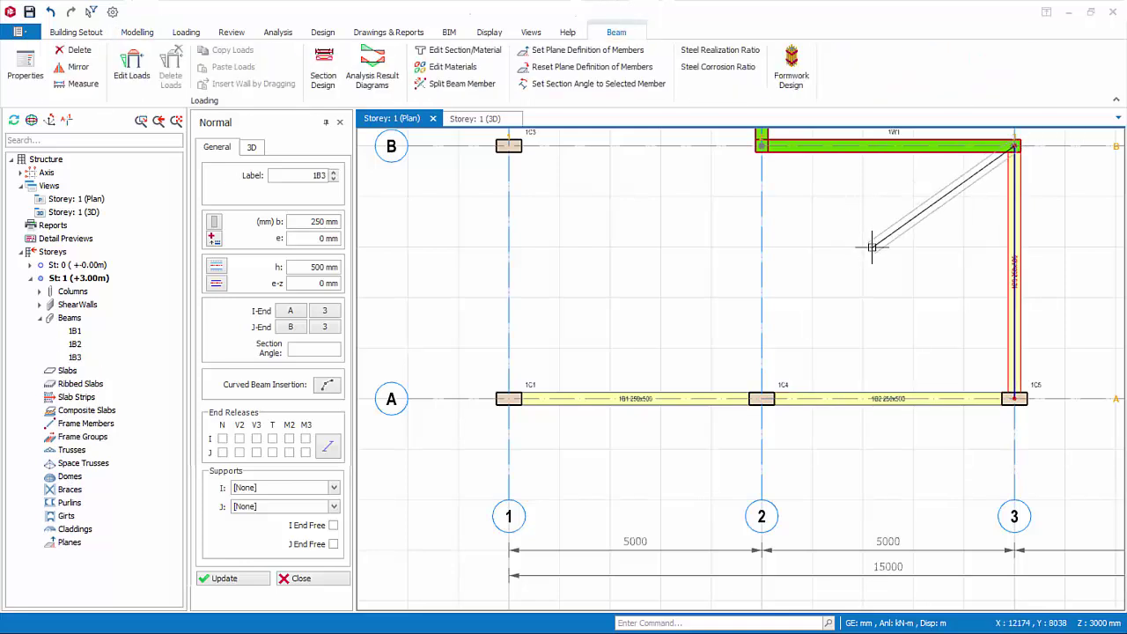
{"action": "key", "text": "Escape"}
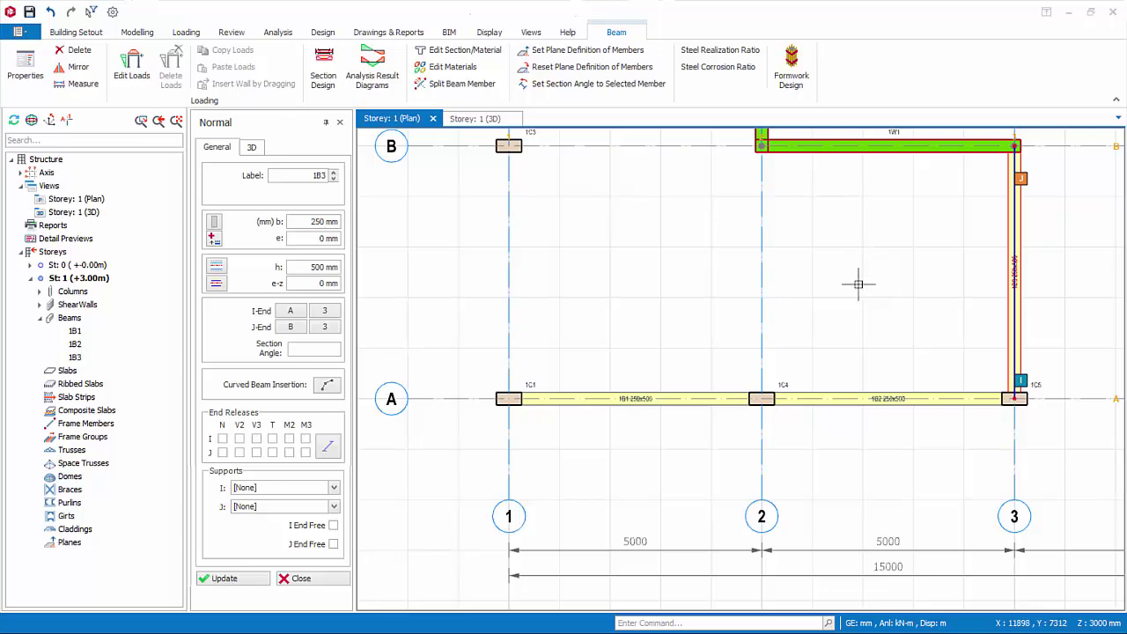
Window-select column groups to auto-create beams, ending with 1B17 from C4 to D4
{"action": "scroll", "coordinate": [859, 284], "scroll_direction": "down", "scroll_amount": 3}
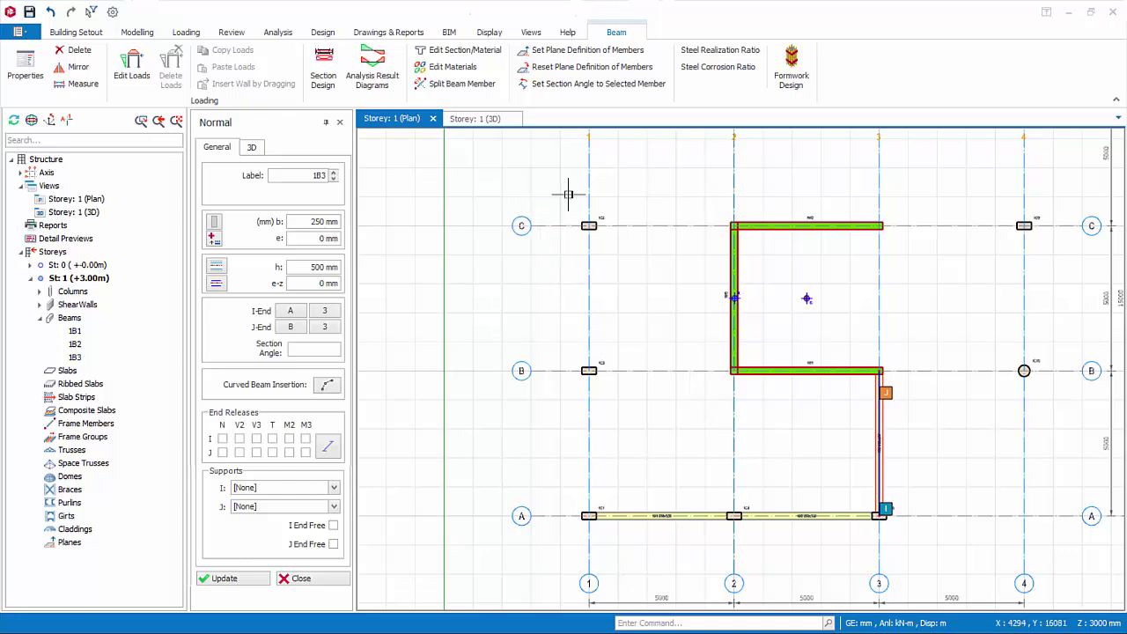
{"action": "left_click_drag", "start_coordinate": [569, 195], "coordinate": [1047, 396]}
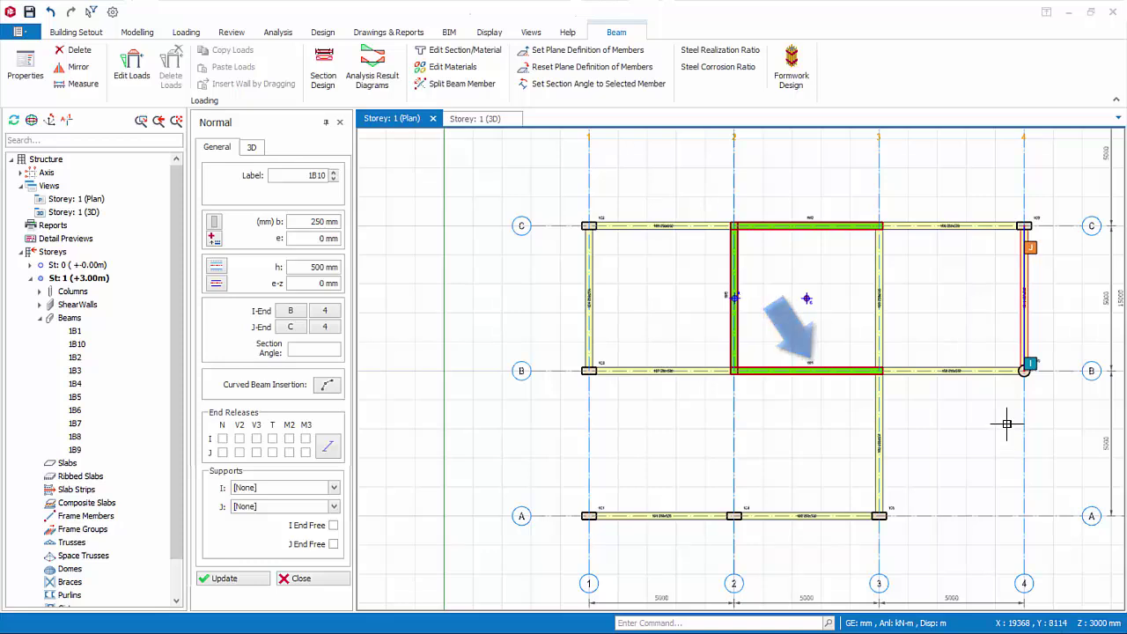
{"action": "scroll", "coordinate": [978, 417], "scroll_direction": "down", "scroll_amount": 3}
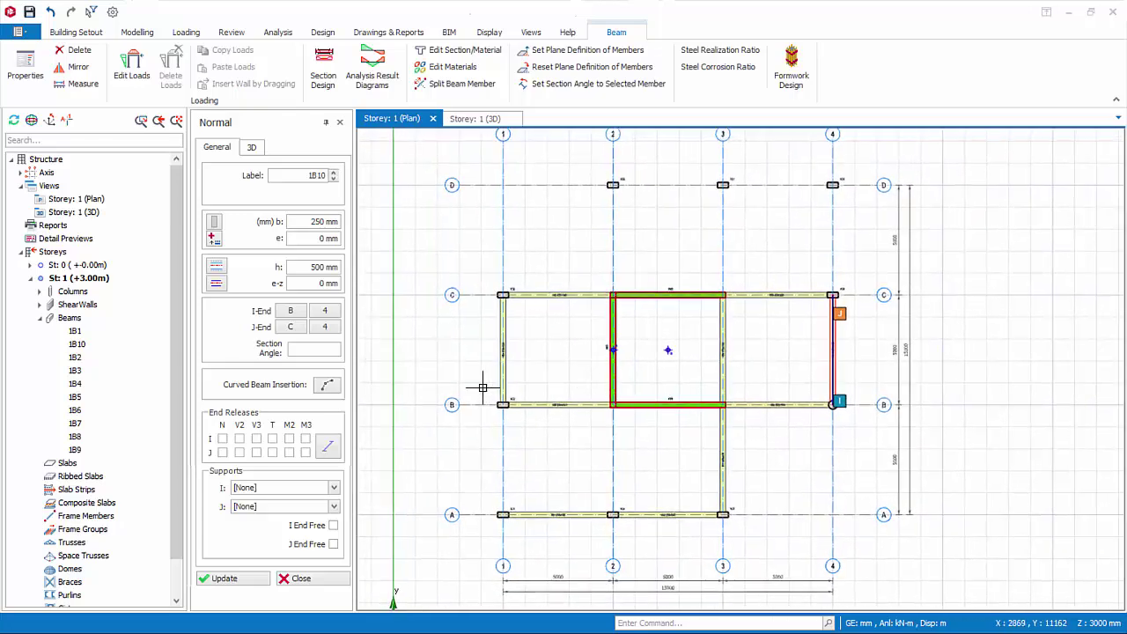
{"action": "left_click_drag", "start_coordinate": [482, 384], "coordinate": [637, 534]}
{"action": "left_click_drag", "start_coordinate": [579, 175], "coordinate": [860, 321]}
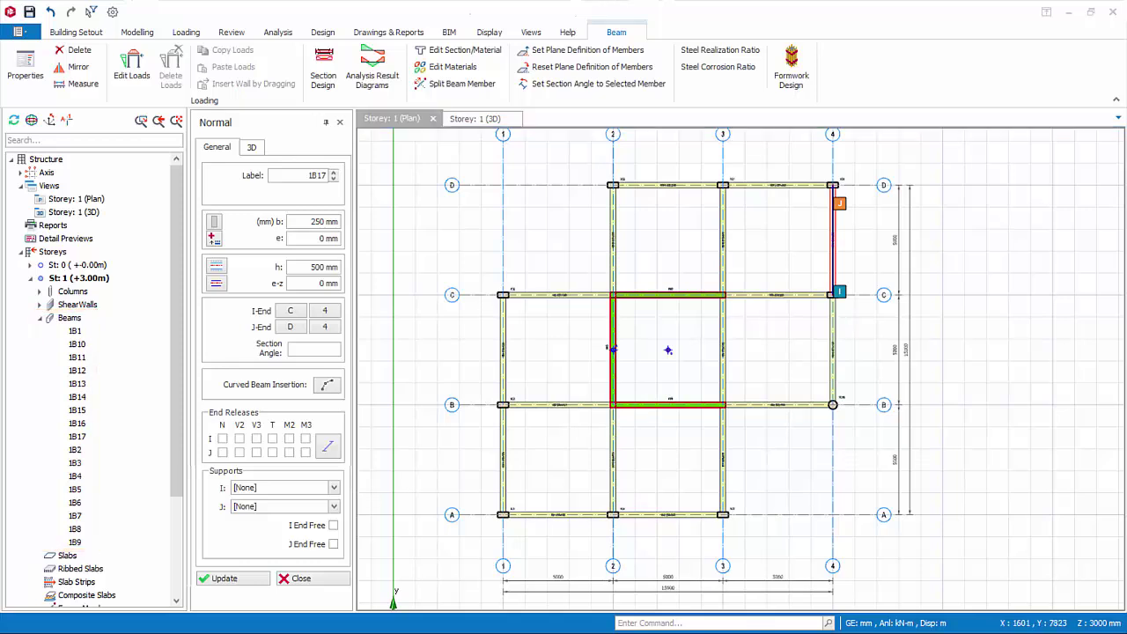
Draw beam 1B18 diagonally from column C1 to column D2, referenced to new axis @1
{"action": "middle_click_drag", "start_coordinate": [576, 253], "coordinate": [617, 358]}
{"action": "scroll", "coordinate": [602, 324], "scroll_direction": "up", "scroll_amount": 3}
{"action": "scroll", "coordinate": [617, 358], "scroll_direction": "up", "scroll_amount": 2}
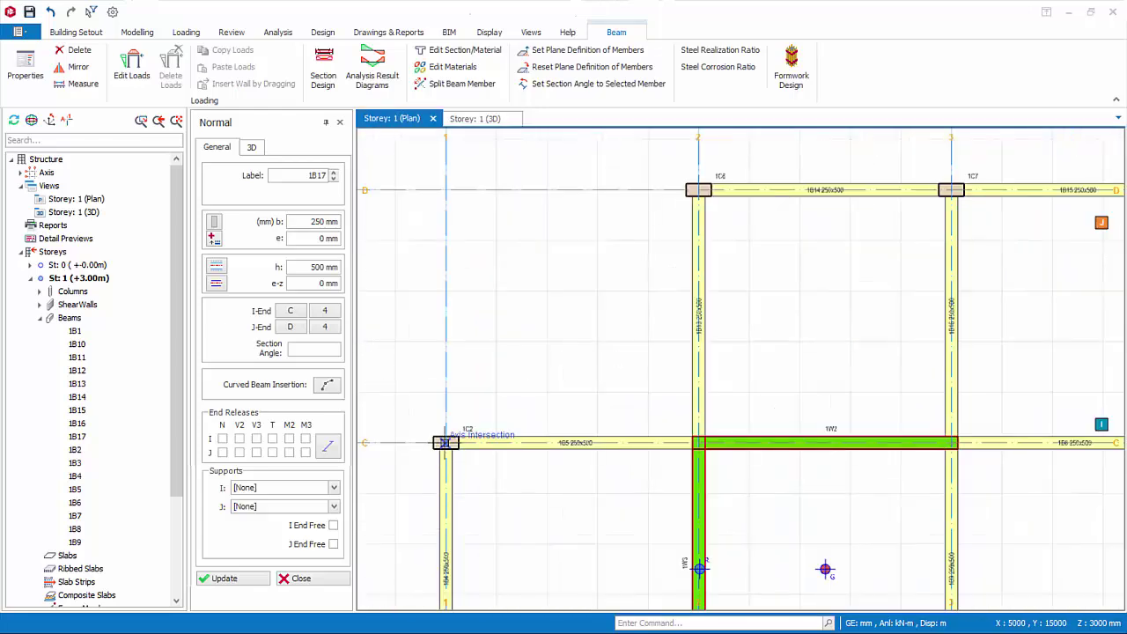
{"action": "left_click", "coordinate": [446, 442]}
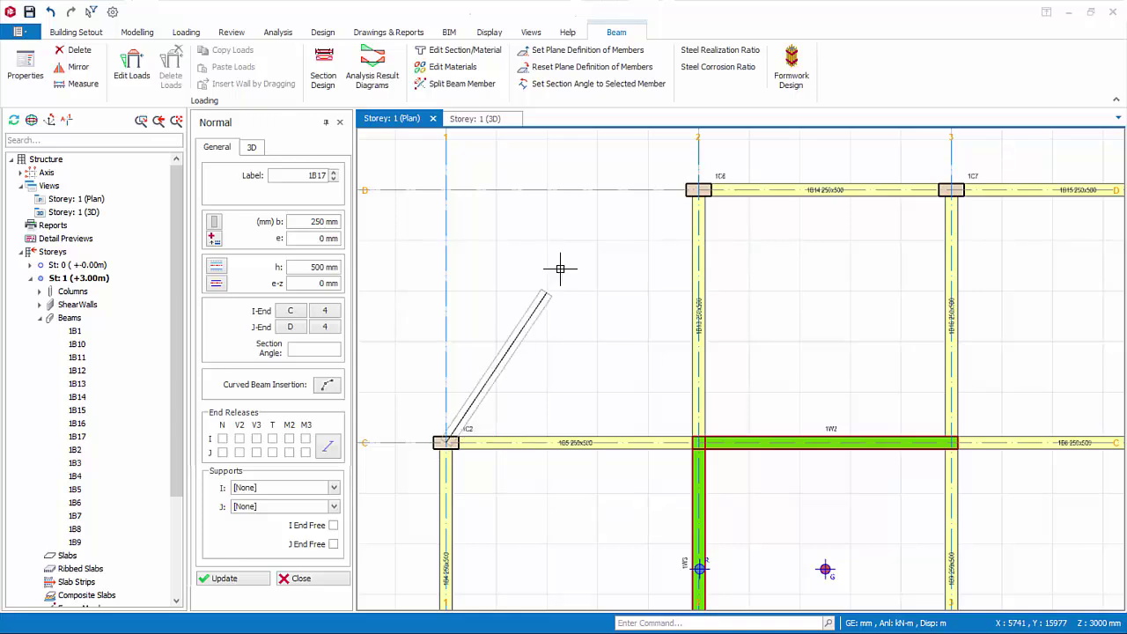
{"action": "left_click", "coordinate": [697, 189]}
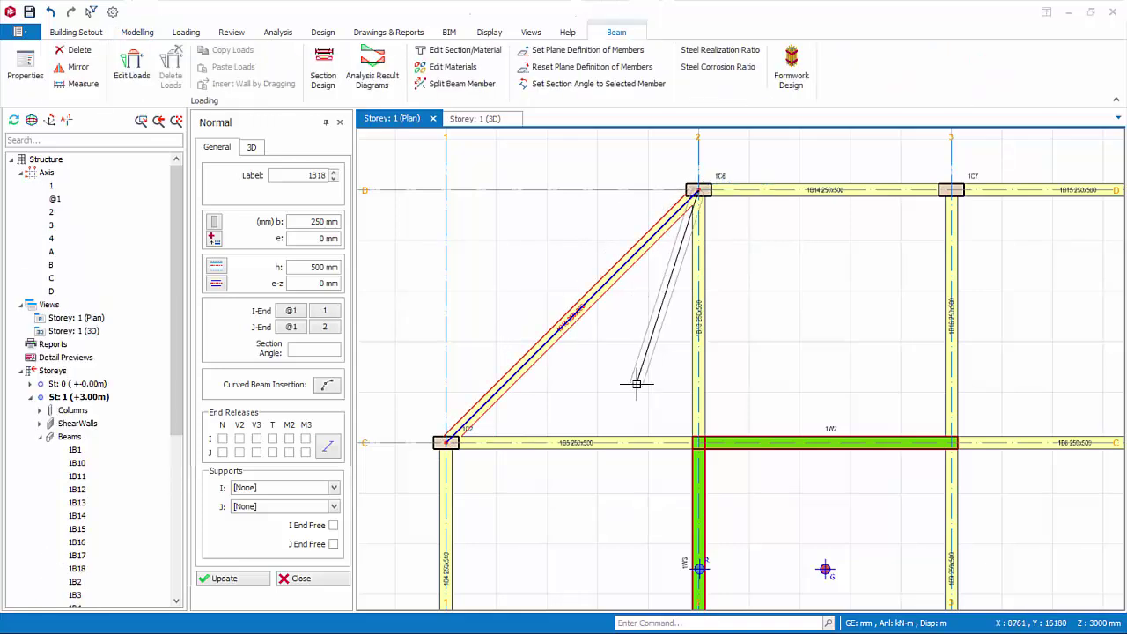
{"action": "key", "text": "Escape"}
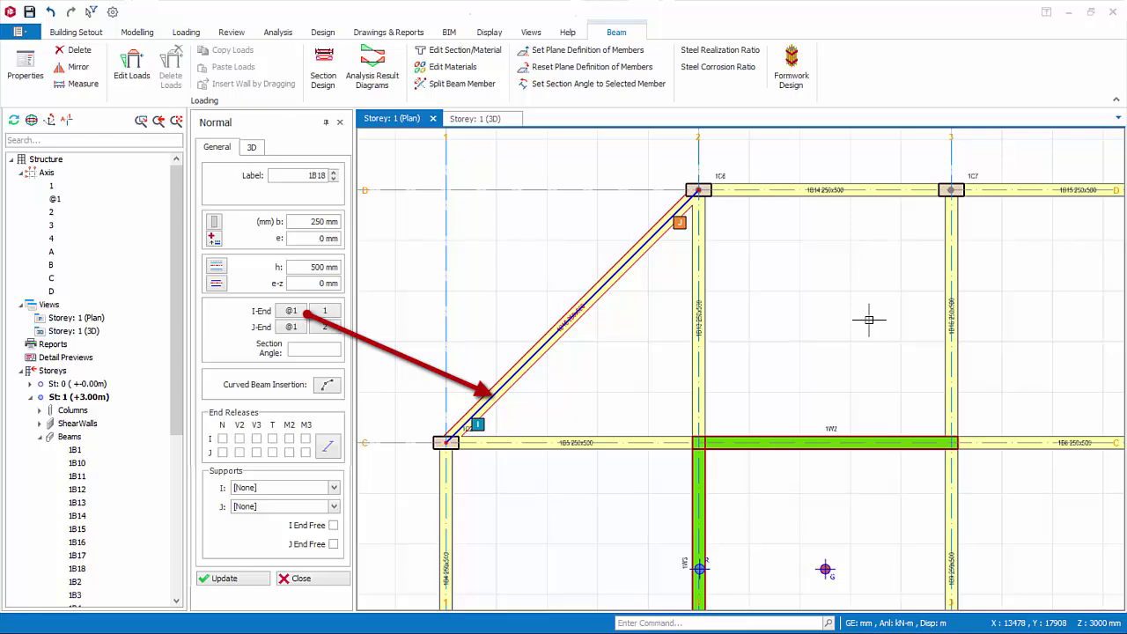
Draw curved beam 1B19 from A3 to B4 with a -1500 mm arc offset
{"action": "scroll", "coordinate": [869, 320], "scroll_direction": "down", "scroll_amount": 3}
{"action": "middle_click_drag", "start_coordinate": [873, 317], "coordinate": [646, 164]}
{"action": "scroll", "coordinate": [718, 381], "scroll_direction": "up", "scroll_amount": 5}
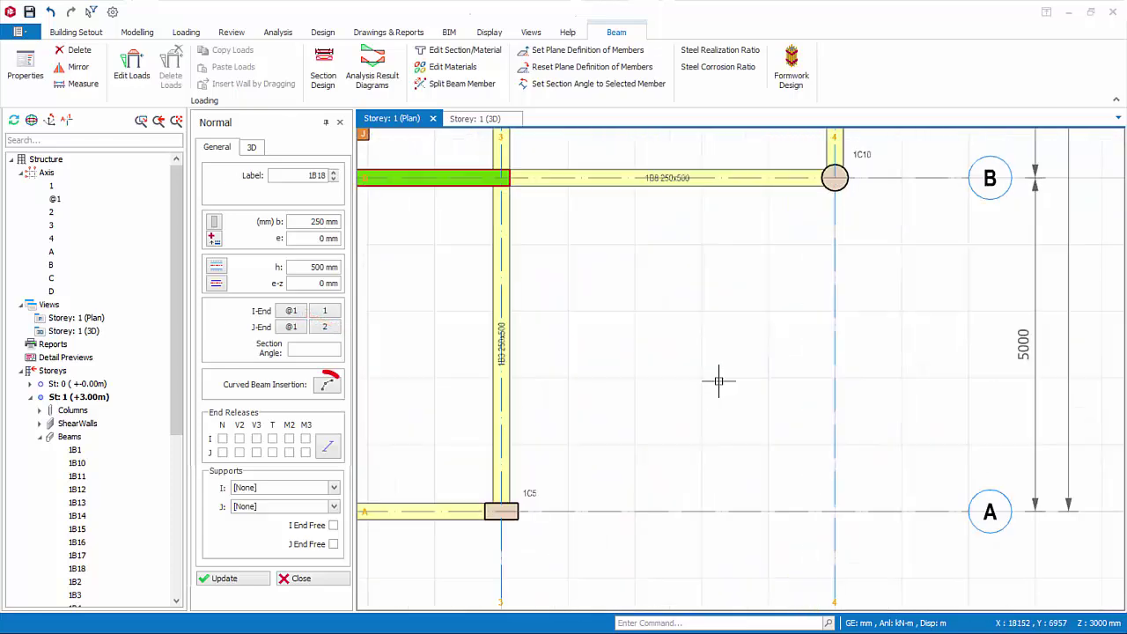
{"action": "left_click", "coordinate": [327, 386]}
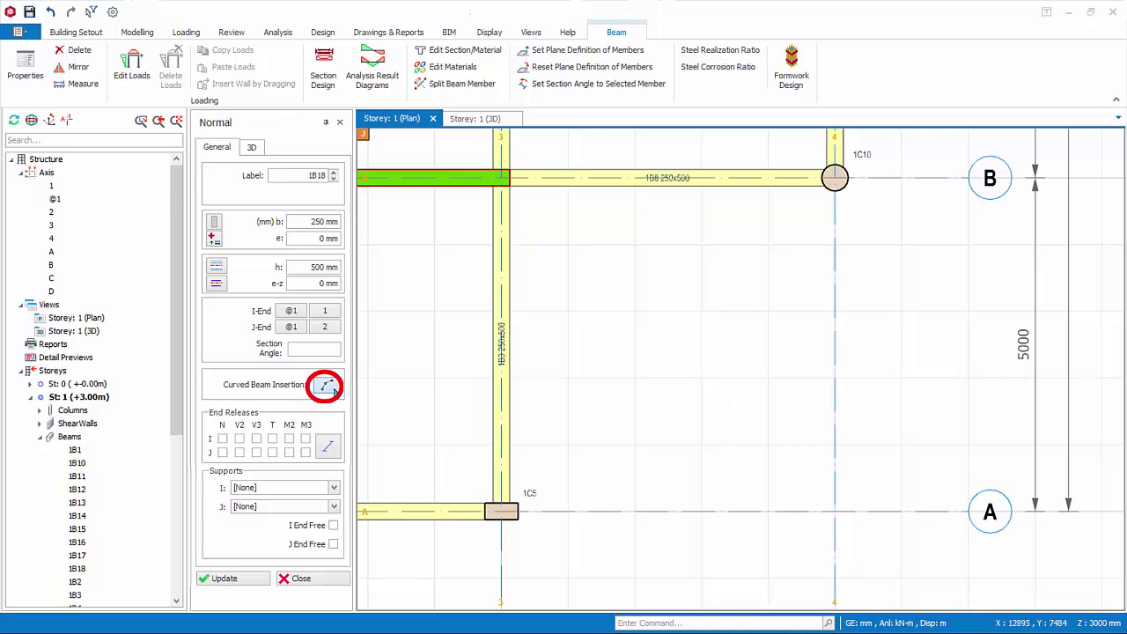
{"action": "left_click", "coordinate": [501, 513]}
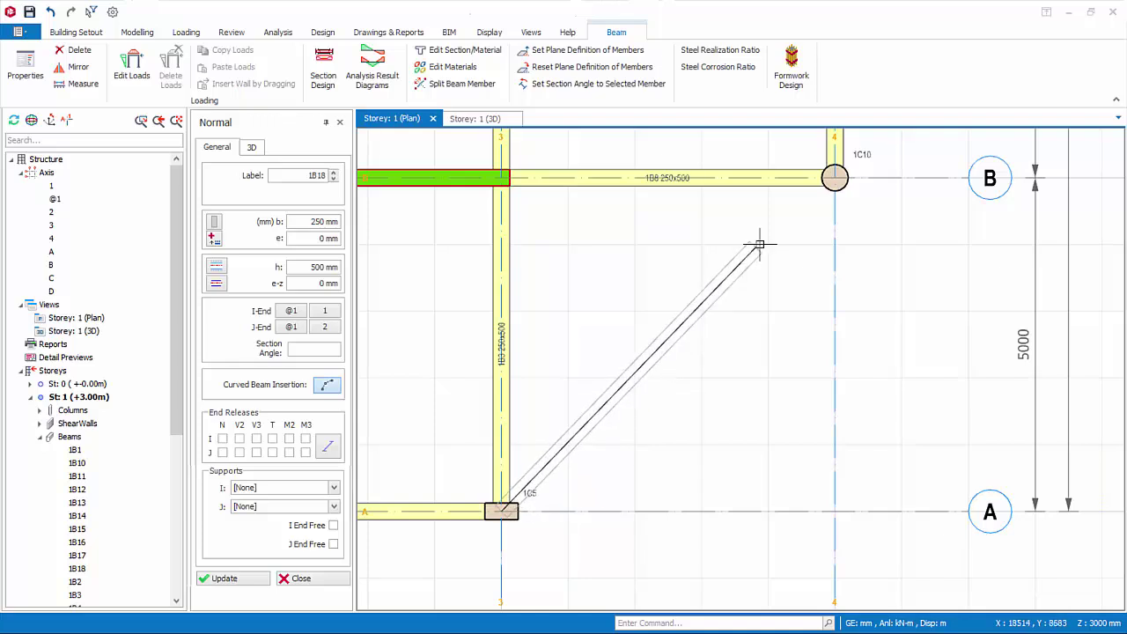
{"action": "left_click", "coordinate": [835, 178]}
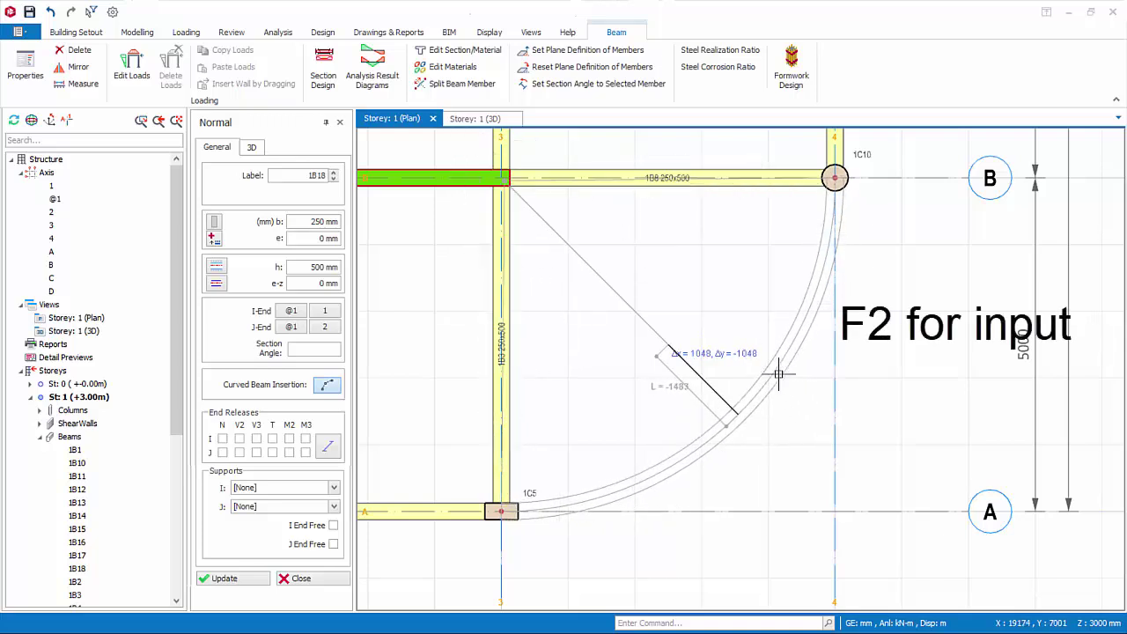
{"action": "key", "text": "F2"}
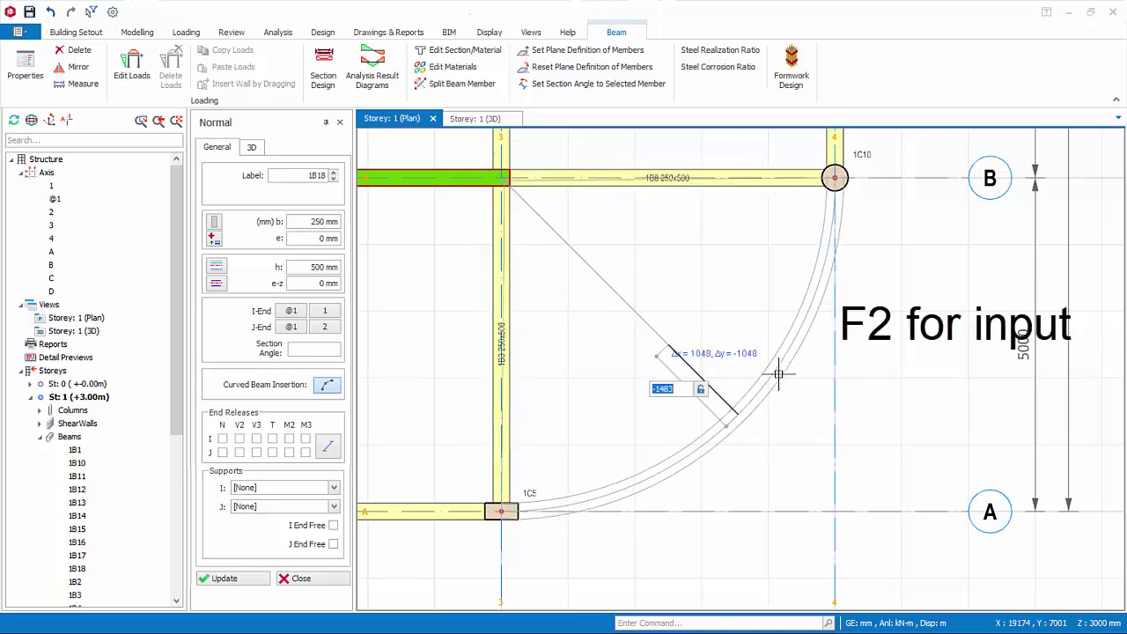
{"action": "type", "text": "-1500"}
{"action": "key", "text": "Return"}
{"action": "left_click", "coordinate": [780, 380]}
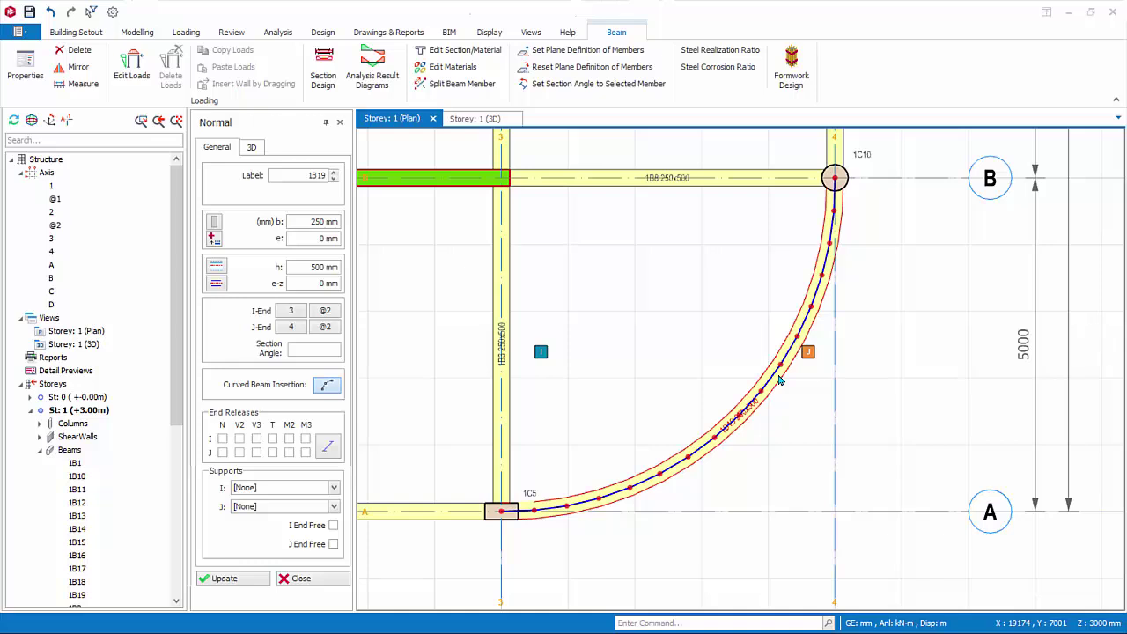
{"action": "scroll", "coordinate": [92, 379], "scroll_direction": "down", "scroll_amount": 7}
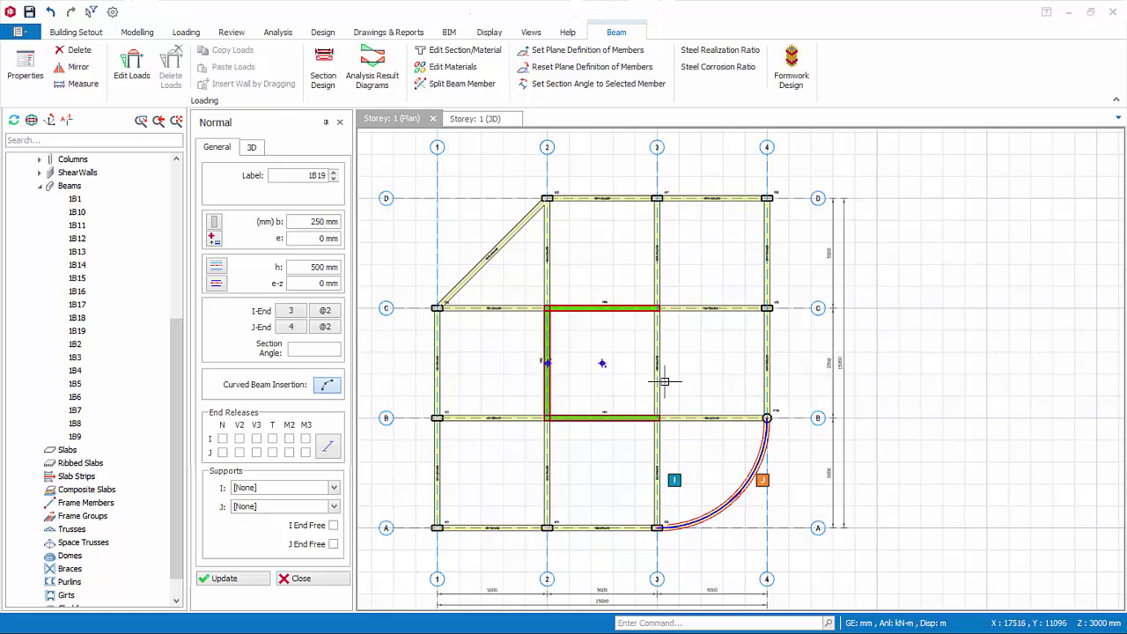
Zoom into bay B–C and connect the 0.33L points of beam 1B4 and wall W3 with beam 1B20
{"action": "middle_click_drag", "start_coordinate": [666, 383], "coordinate": [744, 369]}
{"action": "scroll", "coordinate": [432, 348], "scroll_direction": "up", "scroll_amount": 3}
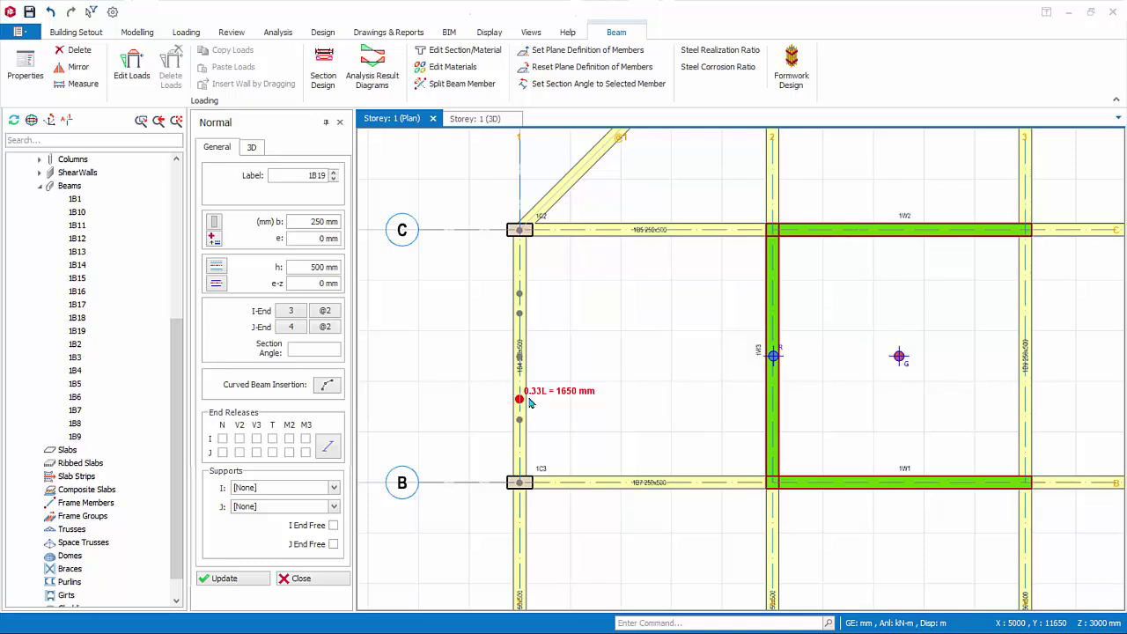
{"action": "left_click", "coordinate": [530, 398]}
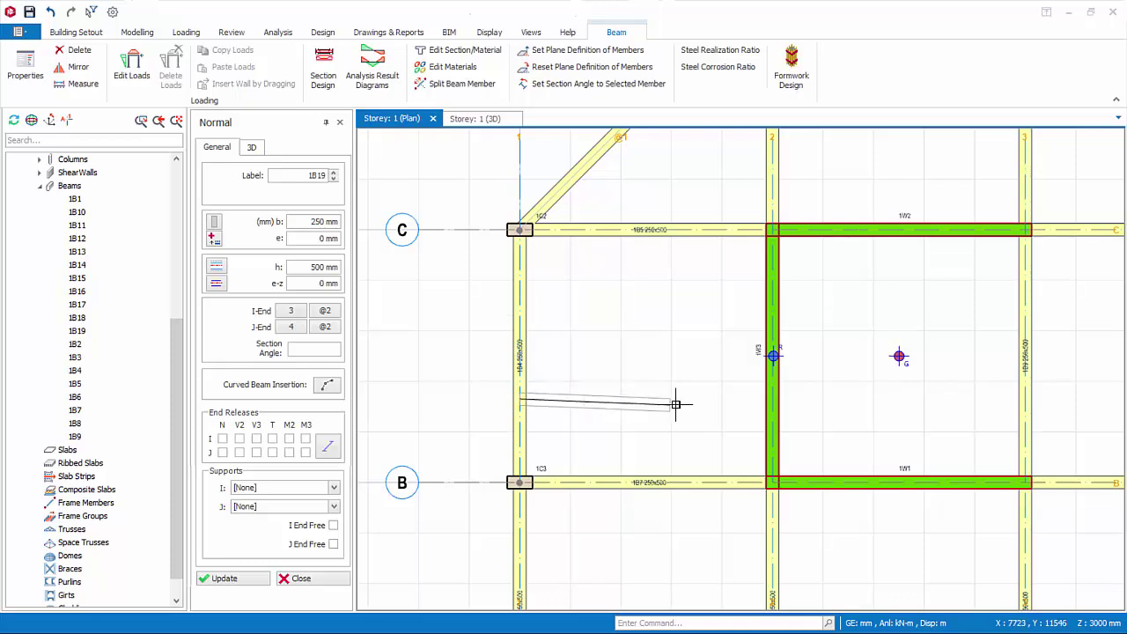
{"action": "left_click", "coordinate": [764, 400]}
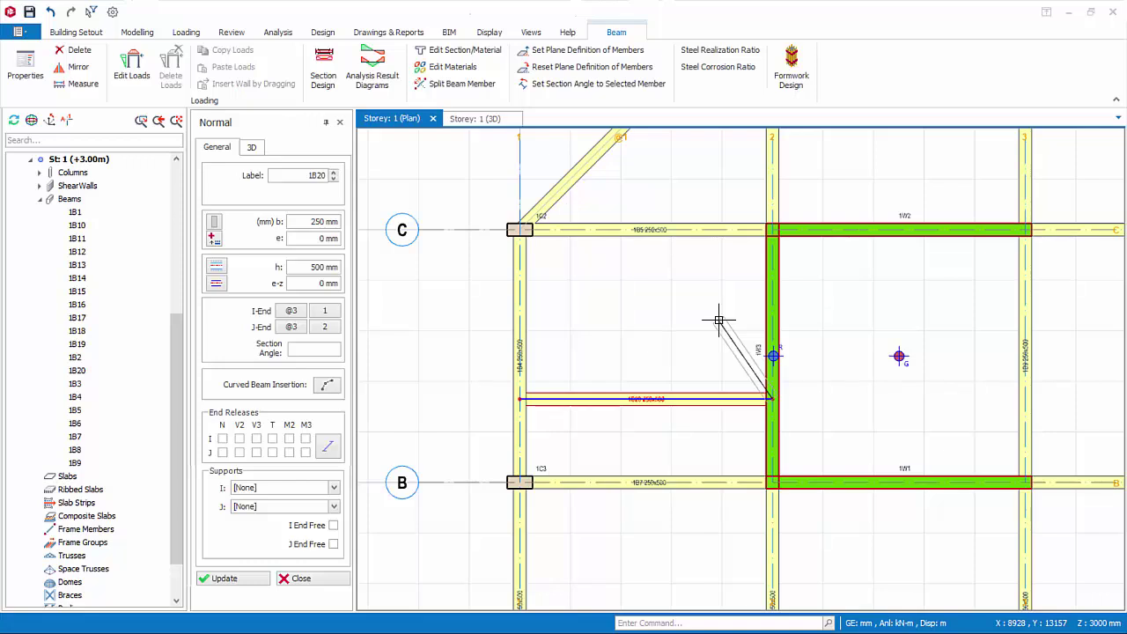
{"action": "key", "text": "Escape"}
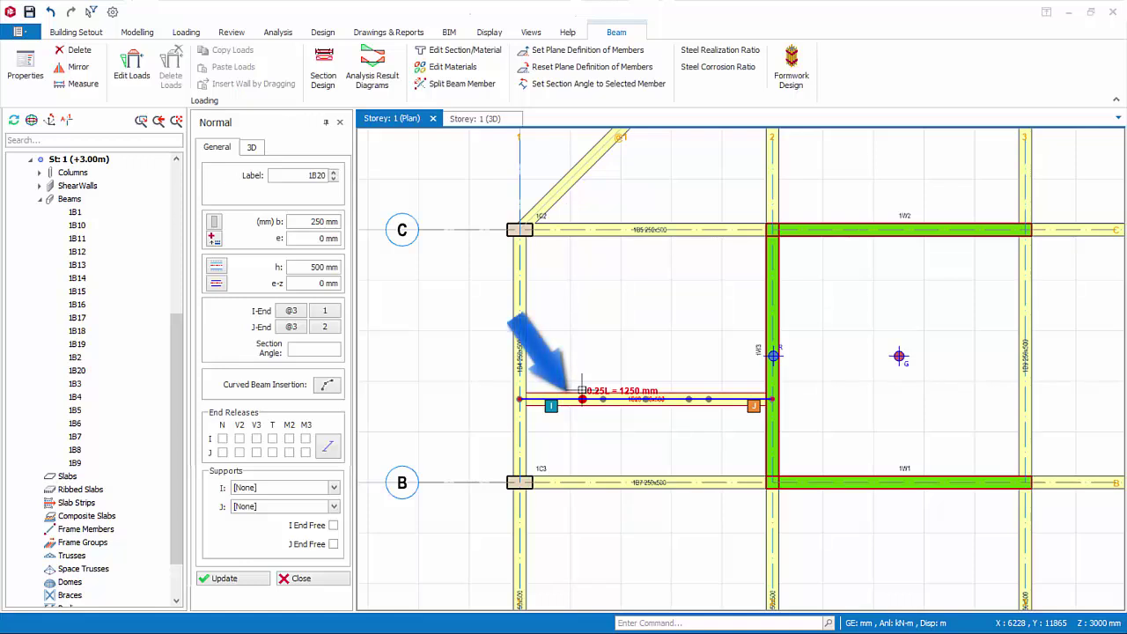
Start beam 1B21 1500 mm along 1B20 and end it perpendicular on the grid C beam
{"action": "key", "text": "F2"}
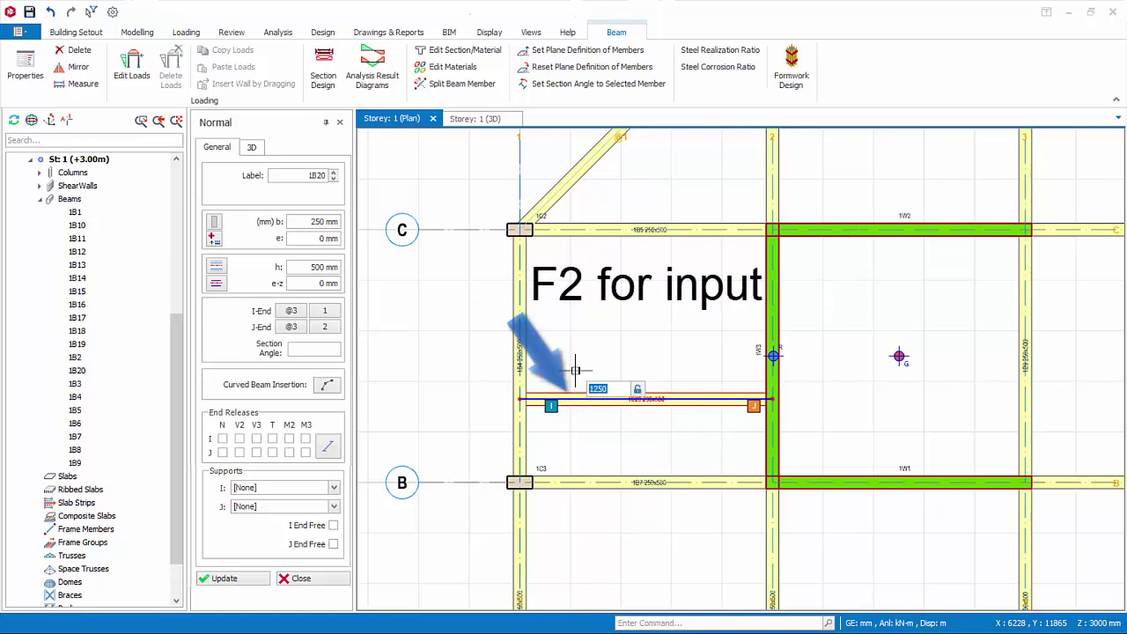
{"action": "type", "text": "1500"}
{"action": "key", "text": "Return"}
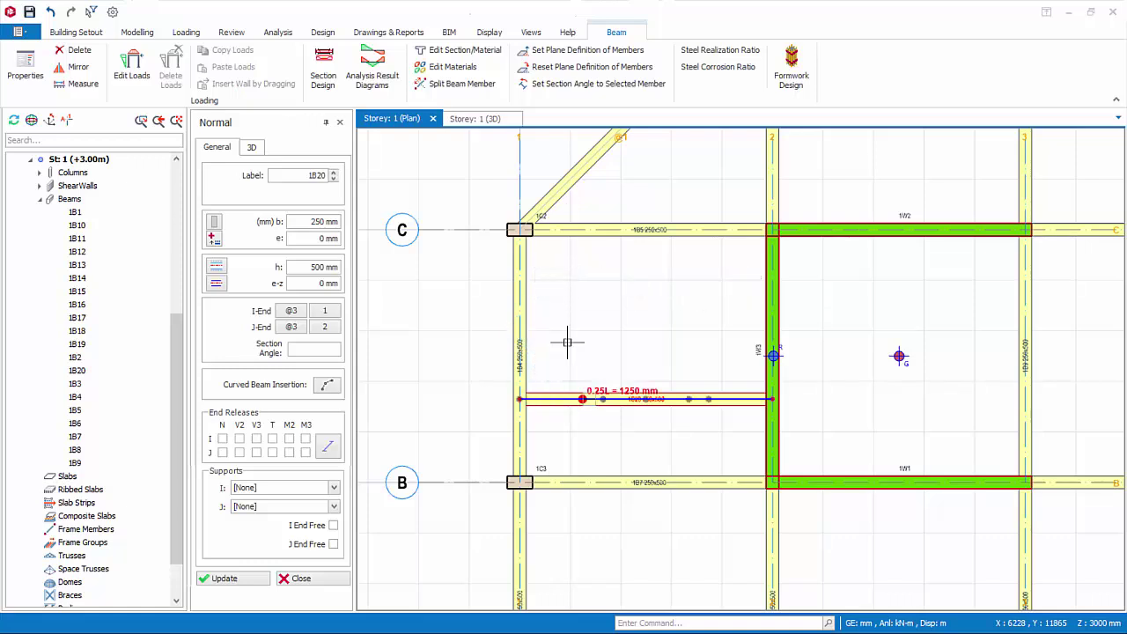
{"action": "left_click", "coordinate": [595, 231]}
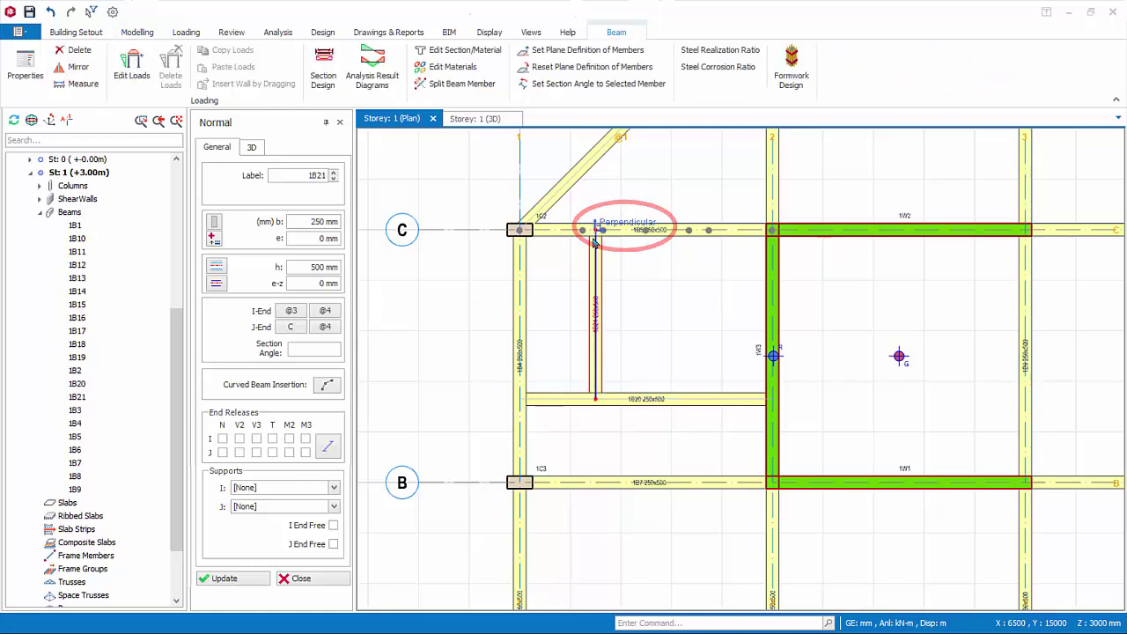
{"action": "key", "text": "Escape"}
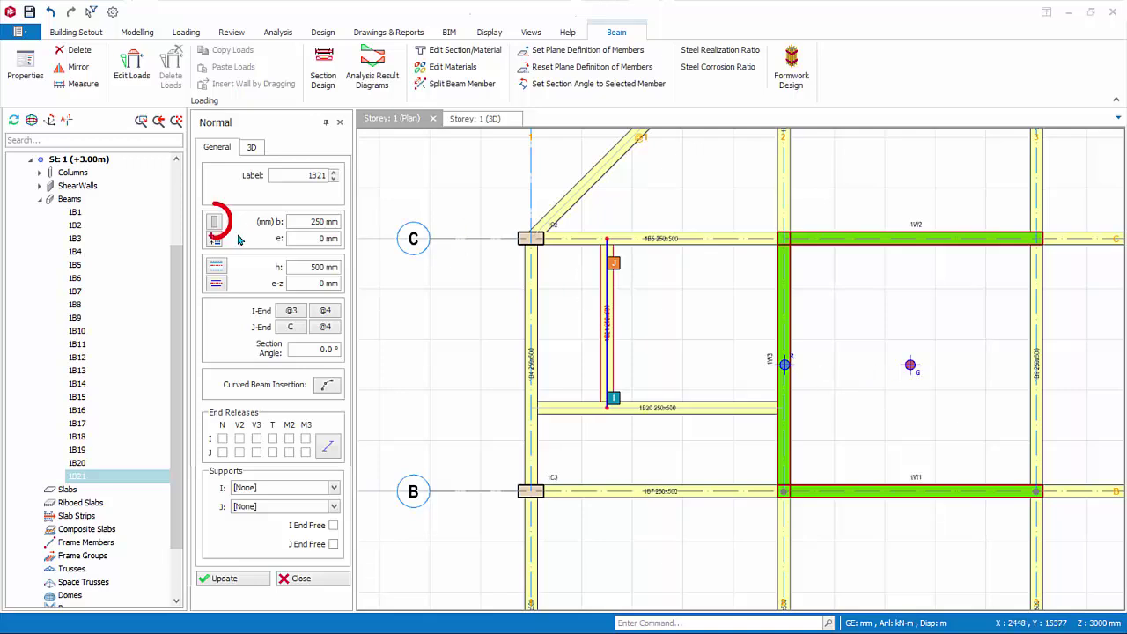
{"action": "left_click", "coordinate": [213, 224]}
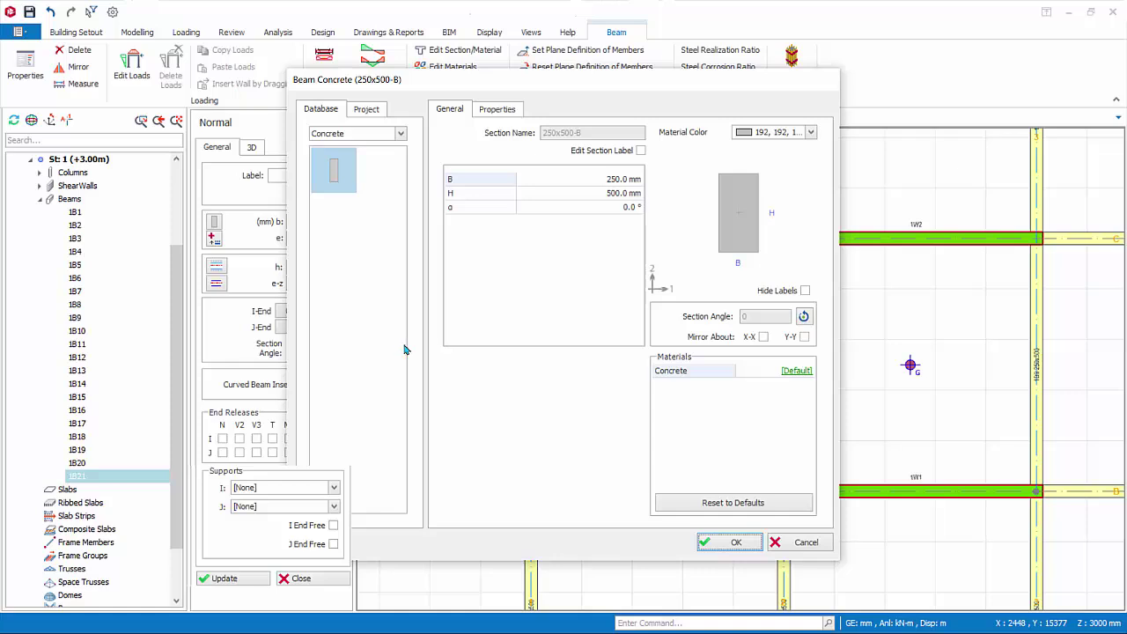
{"action": "left_click", "coordinate": [794, 373]}
{"action": "left_click", "coordinate": [794, 373]}
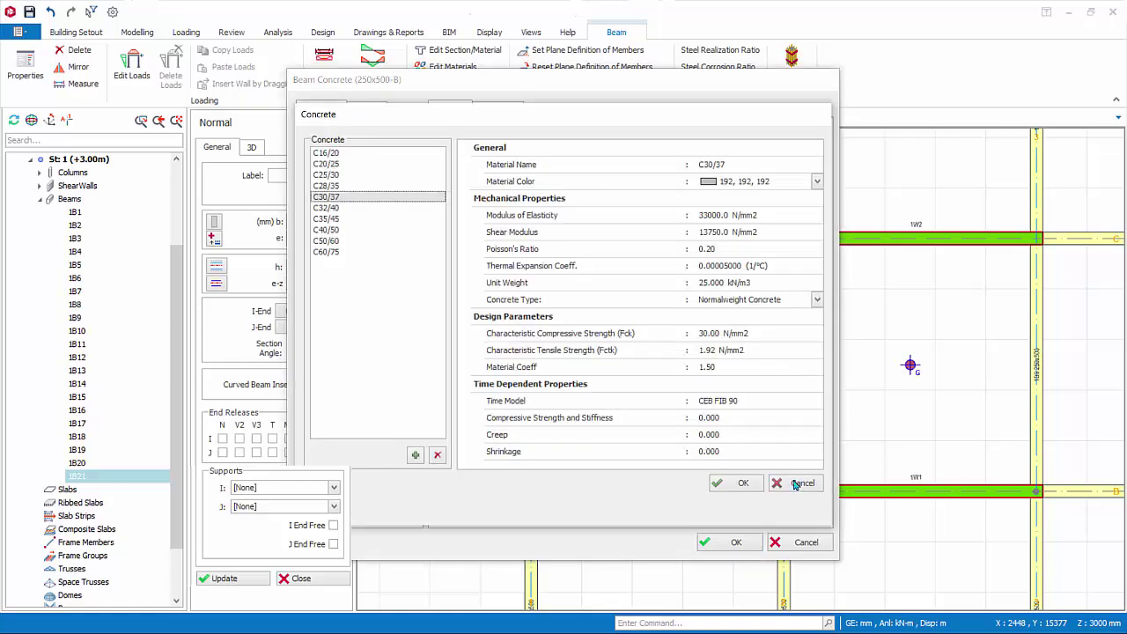
{"action": "left_click", "coordinate": [800, 485]}
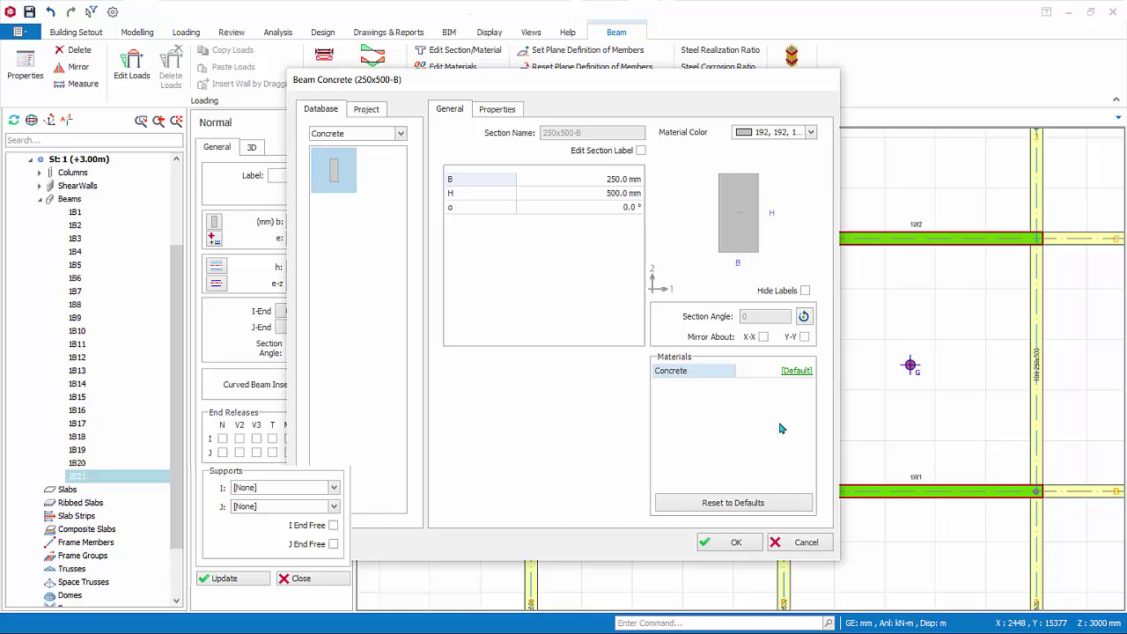
{"action": "left_click", "coordinate": [500, 110]}
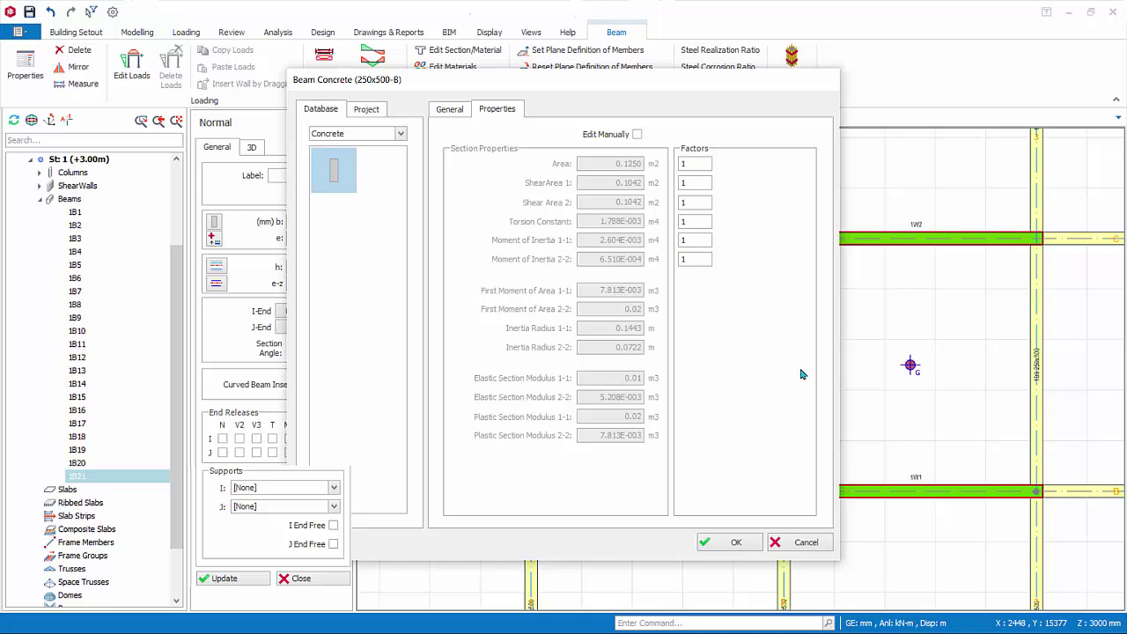
{"action": "left_click", "coordinate": [806, 543]}
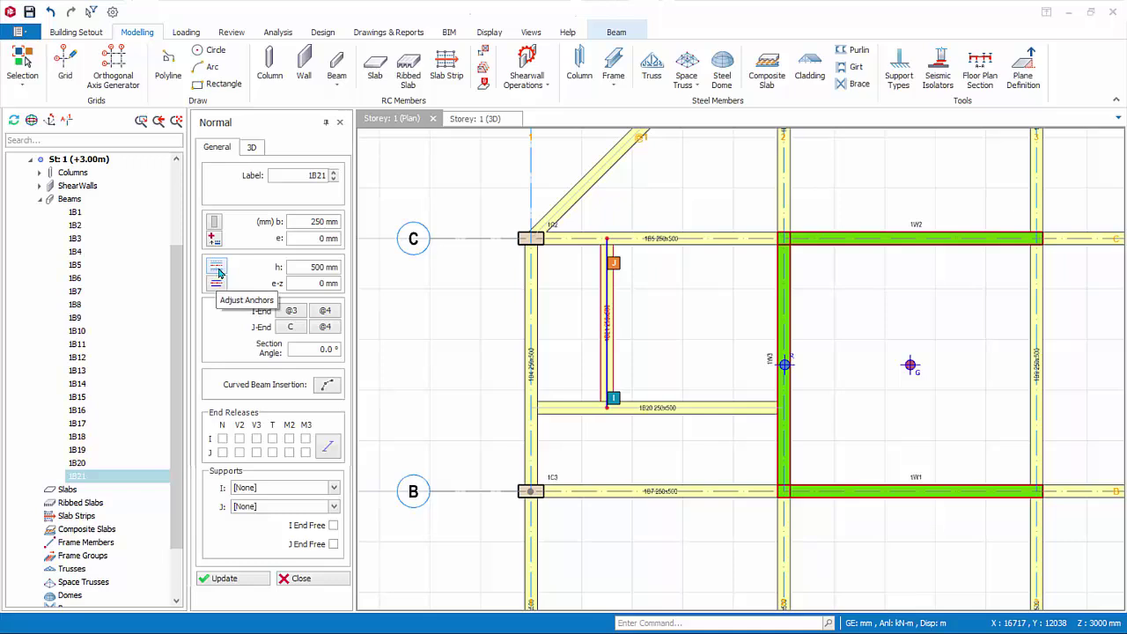
{"action": "left_click", "coordinate": [220, 273]}
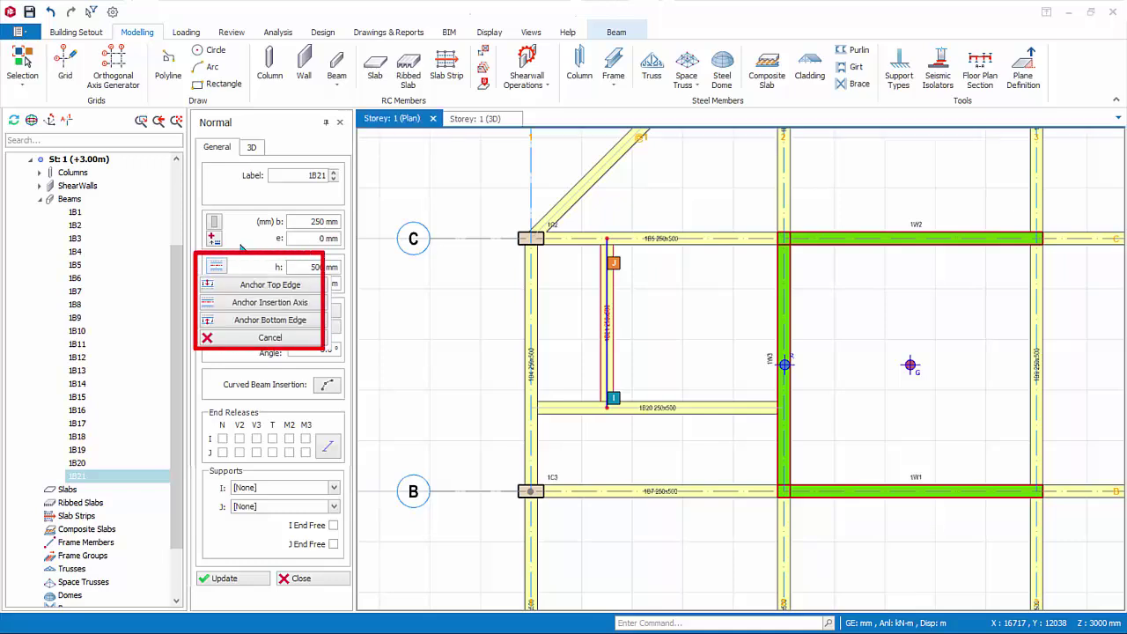
{"action": "left_click", "coordinate": [212, 267]}
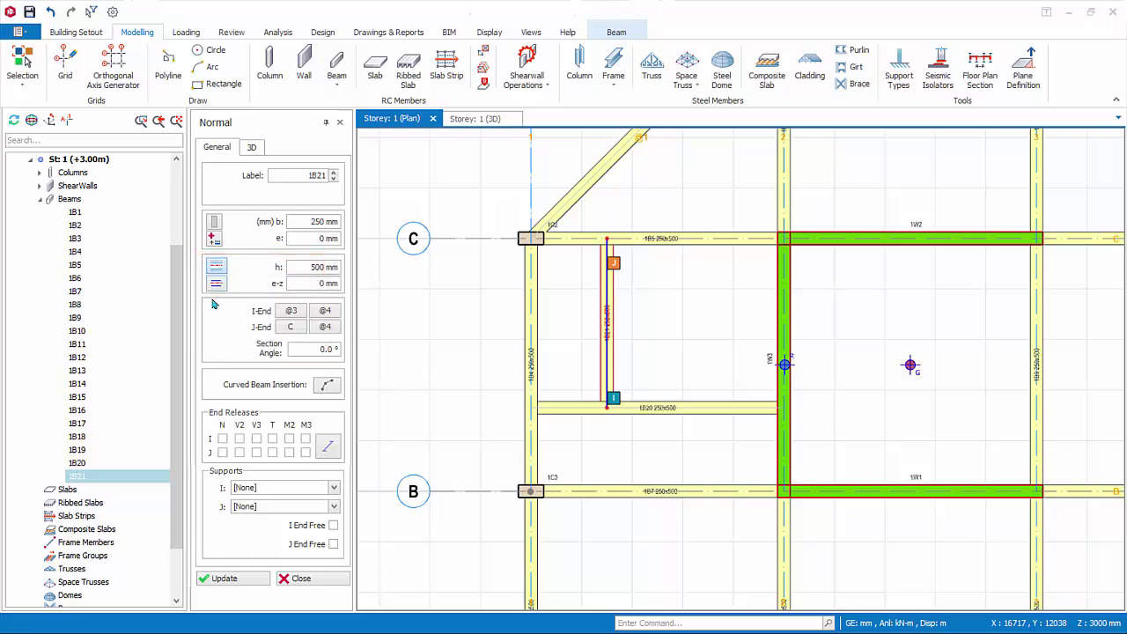
{"action": "left_click", "coordinate": [216, 283]}
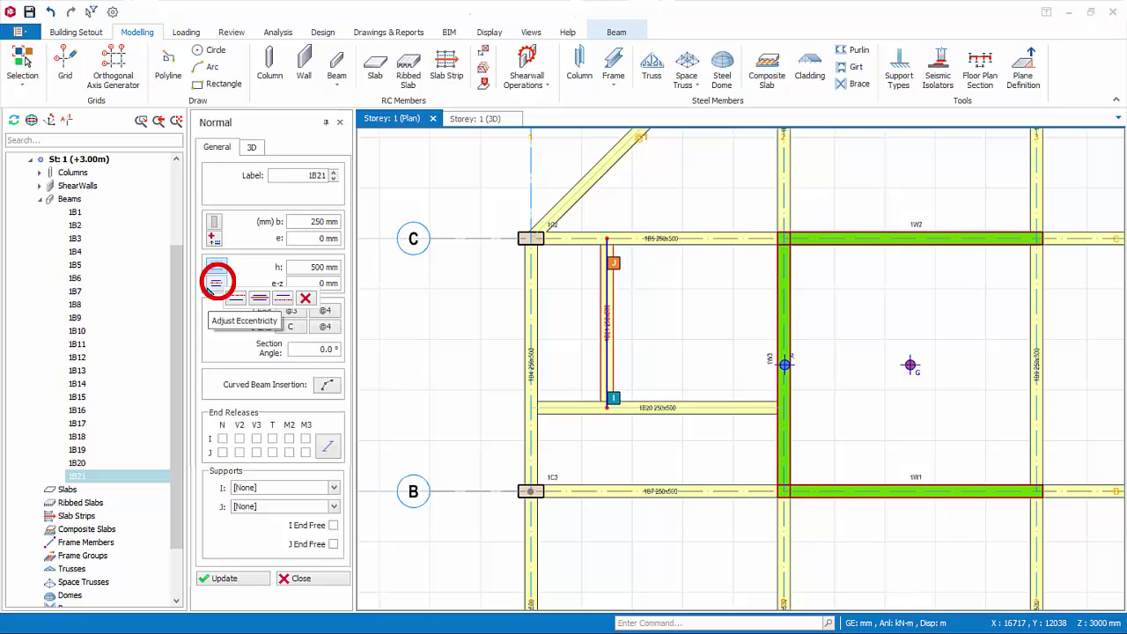
{"action": "left_click", "coordinate": [216, 284]}
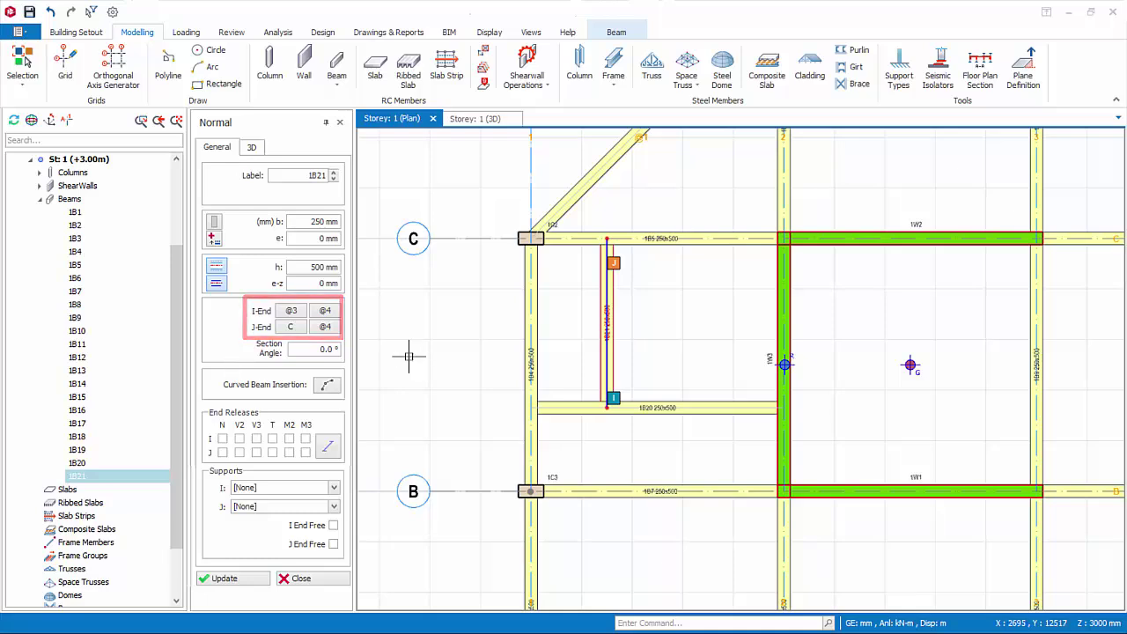
{"action": "left_click", "coordinate": [338, 350]}
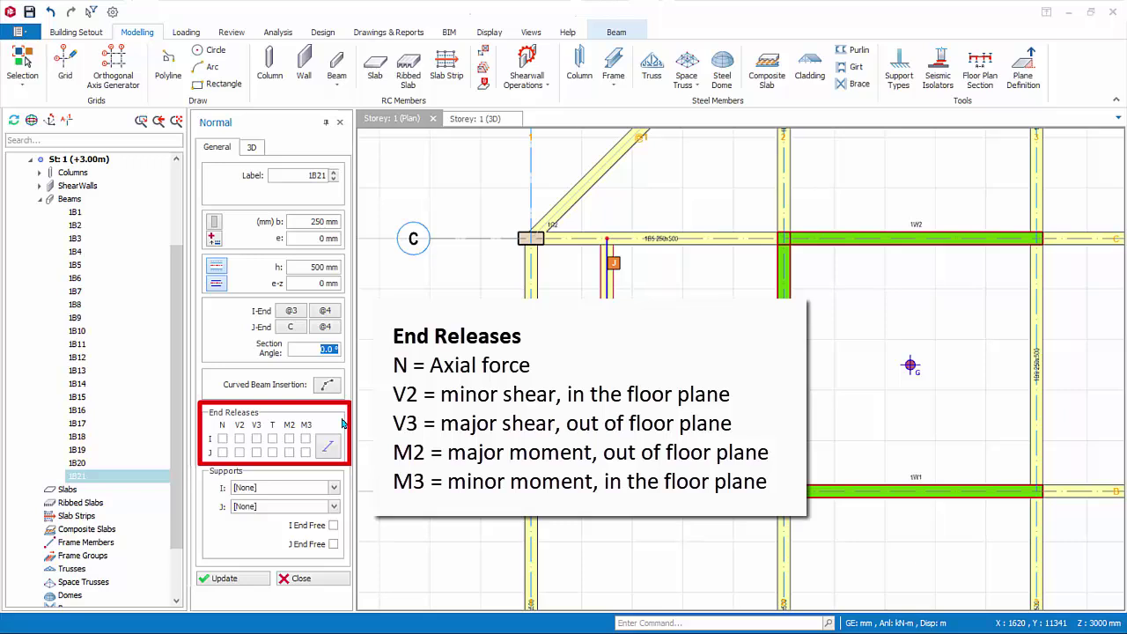
{"action": "left_click", "coordinate": [330, 449]}
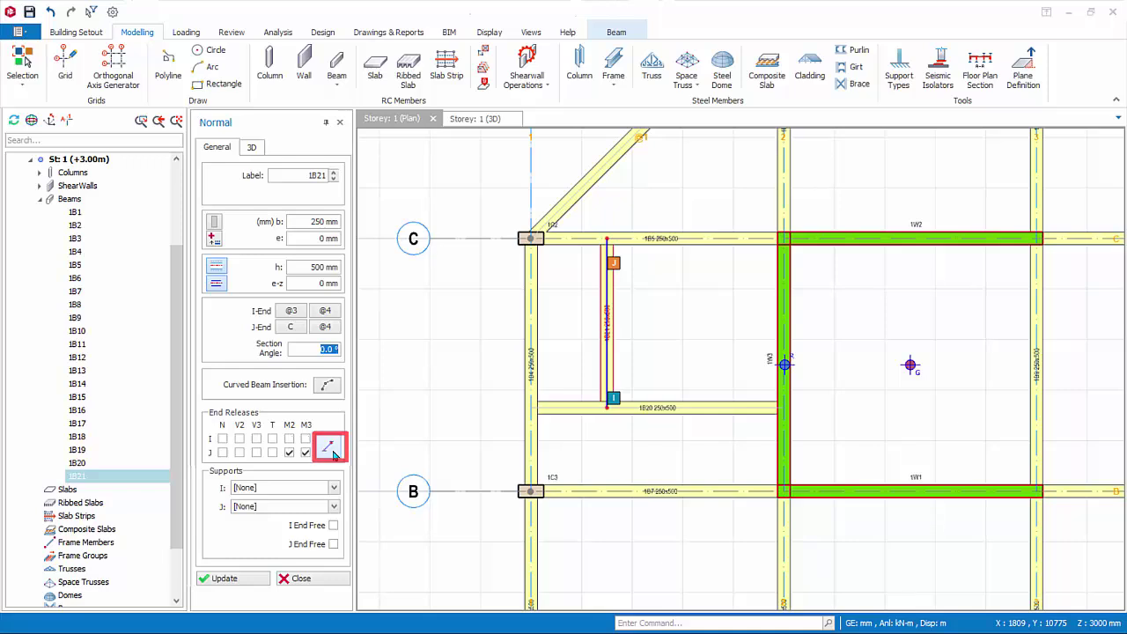
{"action": "left_click", "coordinate": [330, 449]}
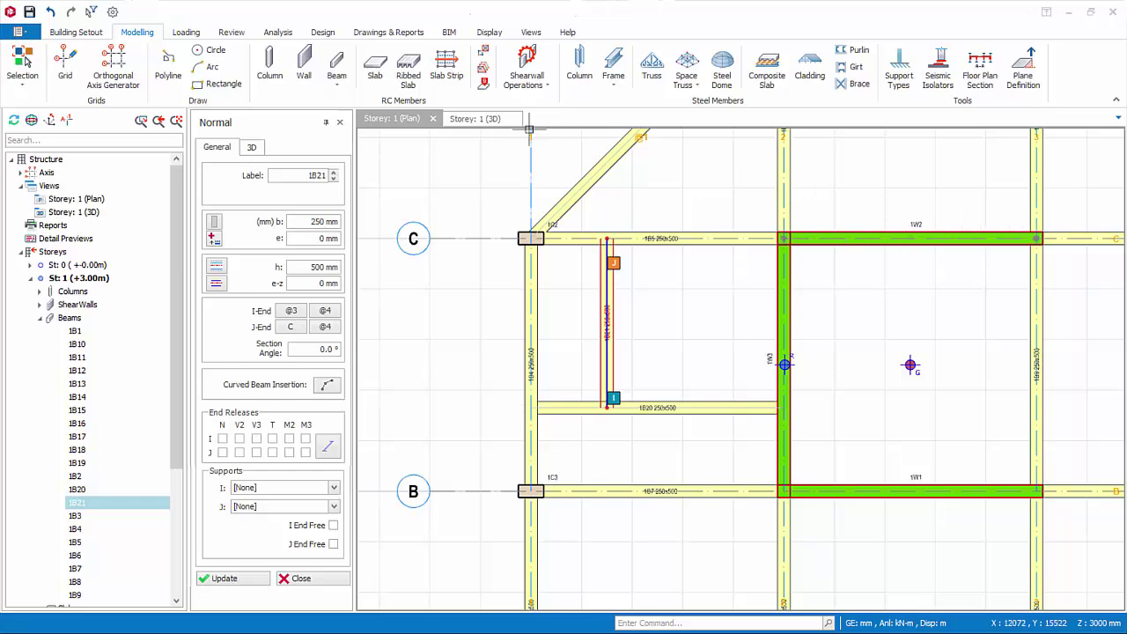
In the Storey 1 3D view, open beam 1B21's Properties and select its delZ-I field
{"action": "left_click", "coordinate": [481, 120]}
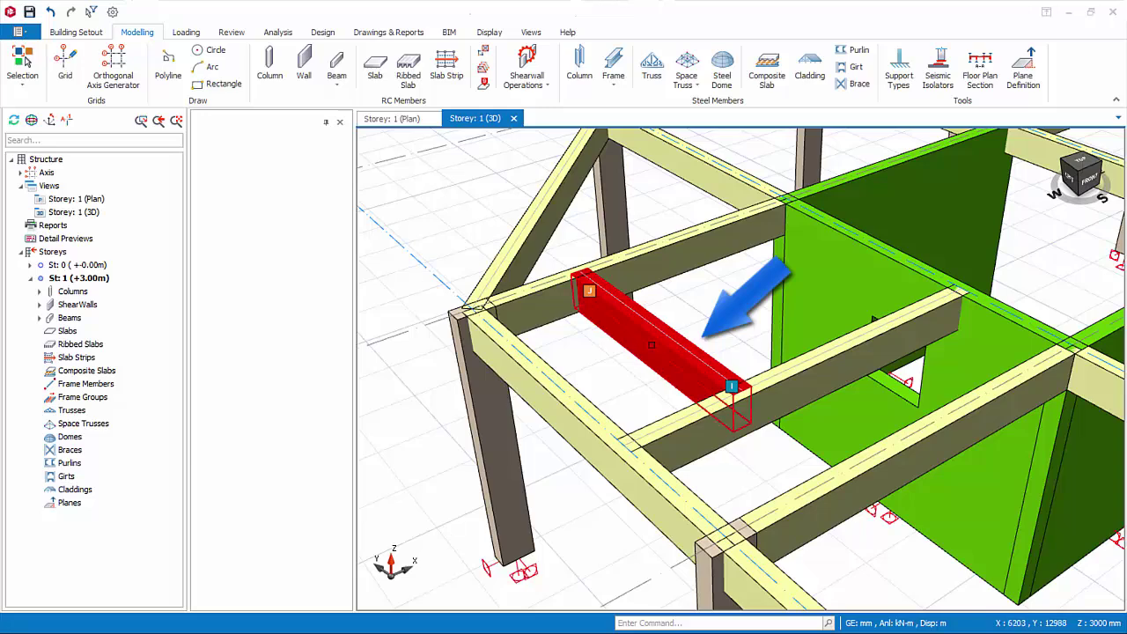
{"action": "right_click", "coordinate": [675, 341]}
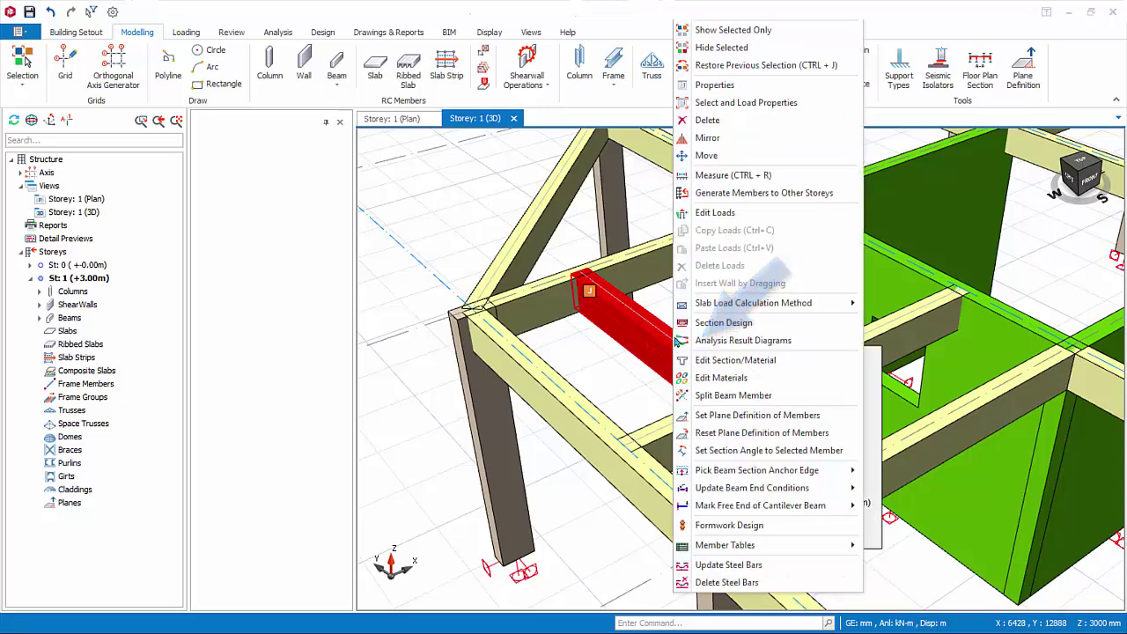
{"action": "left_click", "coordinate": [751, 89]}
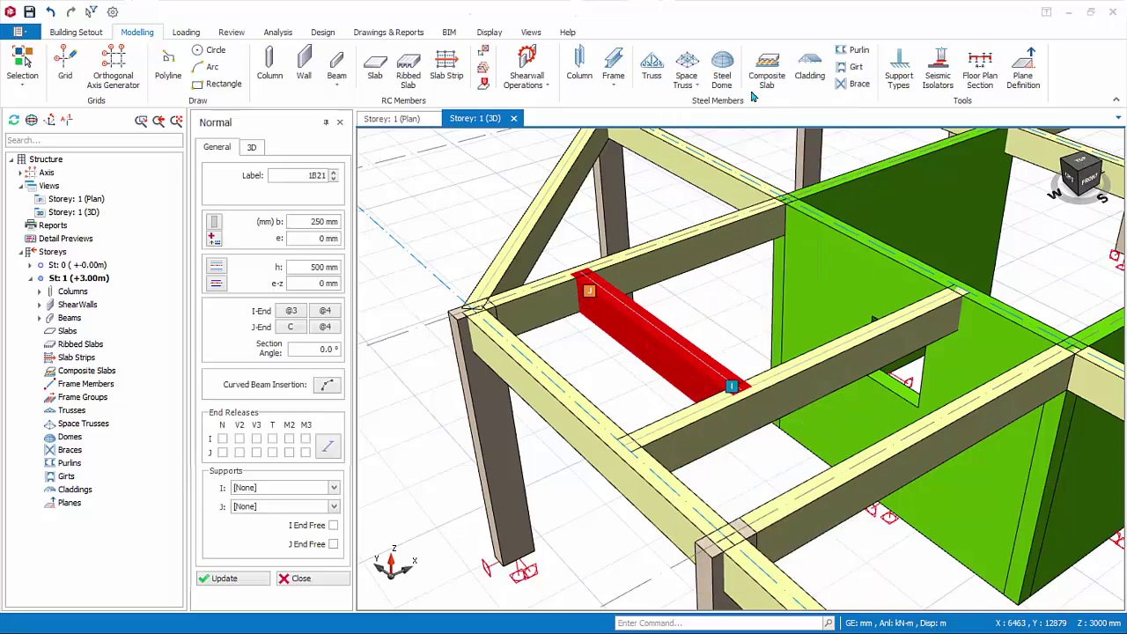
{"action": "left_click", "coordinate": [253, 148]}
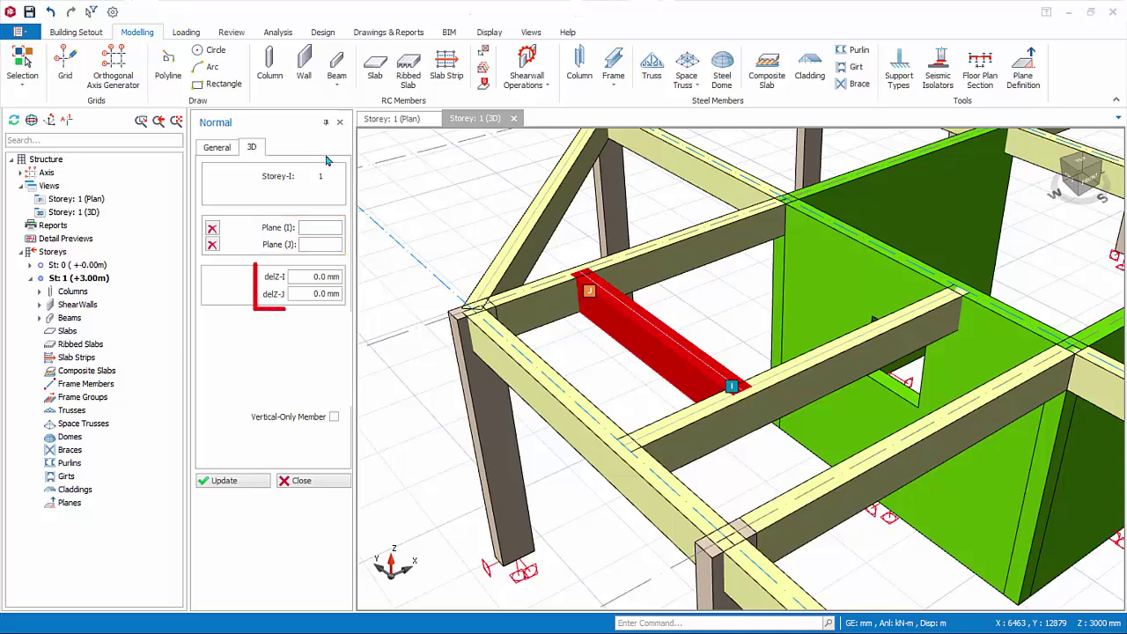
{"action": "left_click", "coordinate": [310, 278]}
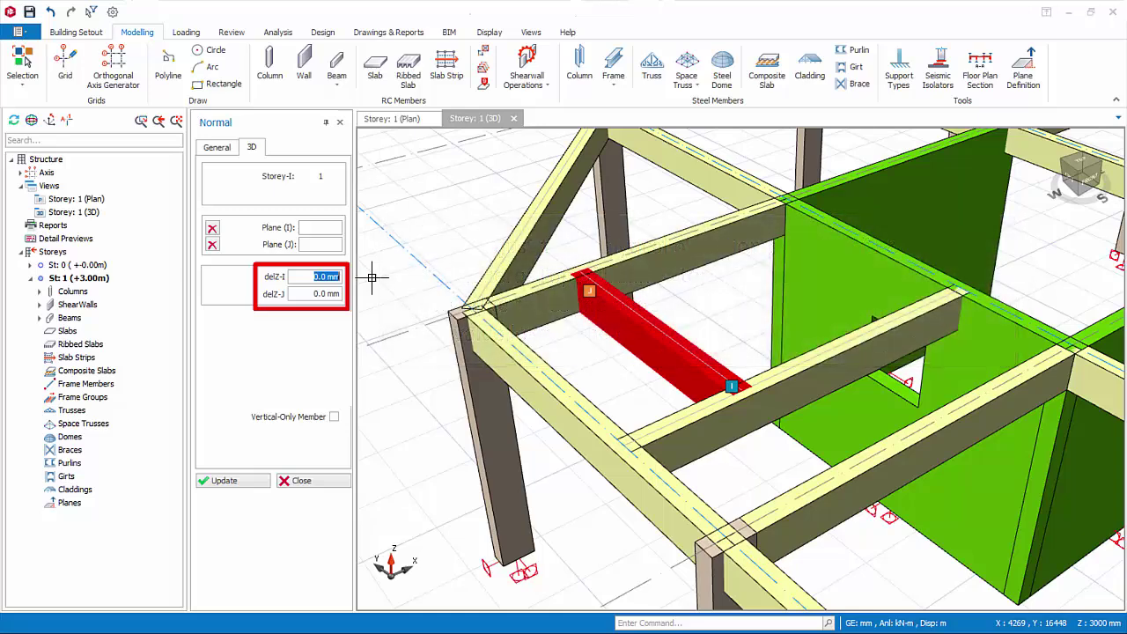
Apply a delZ-I offset of 1000 mm, then -1000 mm, and orbit to view the sloping beam
{"action": "type", "text": "1000"}
{"action": "left_click", "coordinate": [230, 481]}
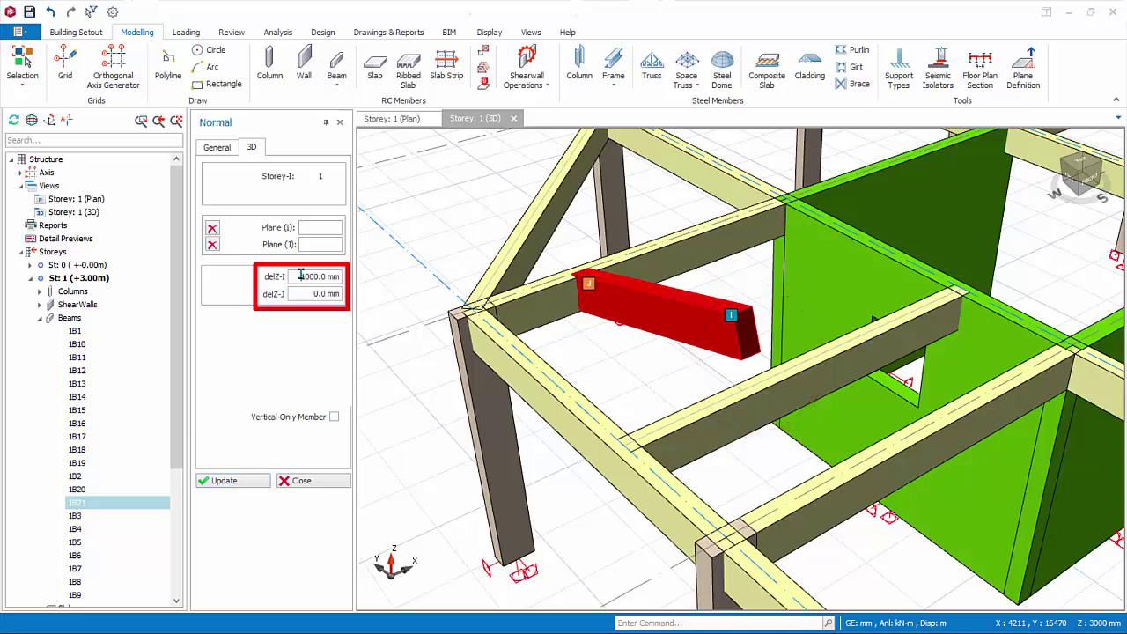
{"action": "left_click_drag", "start_coordinate": [301, 276], "coordinate": [368, 272]}
{"action": "type", "text": "-"}
{"action": "left_click", "coordinate": [244, 490]}
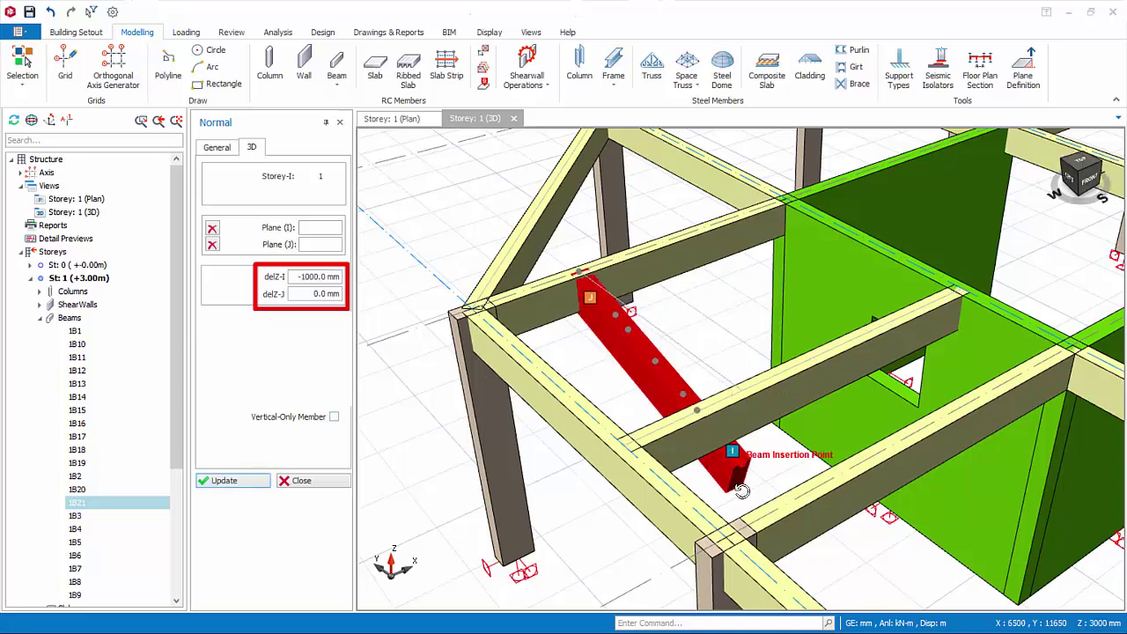
{"action": "mouse_move", "coordinate": [736, 454]}
{"action": "middle_mouse_down"}
{"action": "mouse_move", "coordinate": [749, 387]}
{"action": "mouse_move", "coordinate": [772, 424]}
{"action": "middle_mouse_up"}
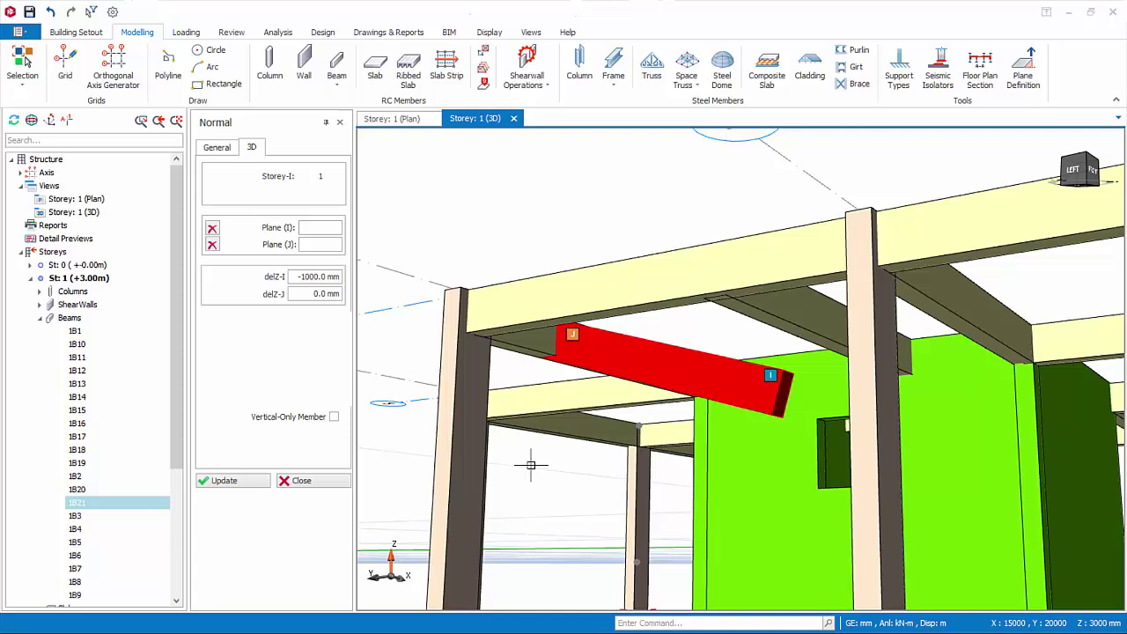
Check the beam's general e-z setting, then reset delZ-I to 0.0 mm to level it
{"action": "left_click", "coordinate": [218, 148]}
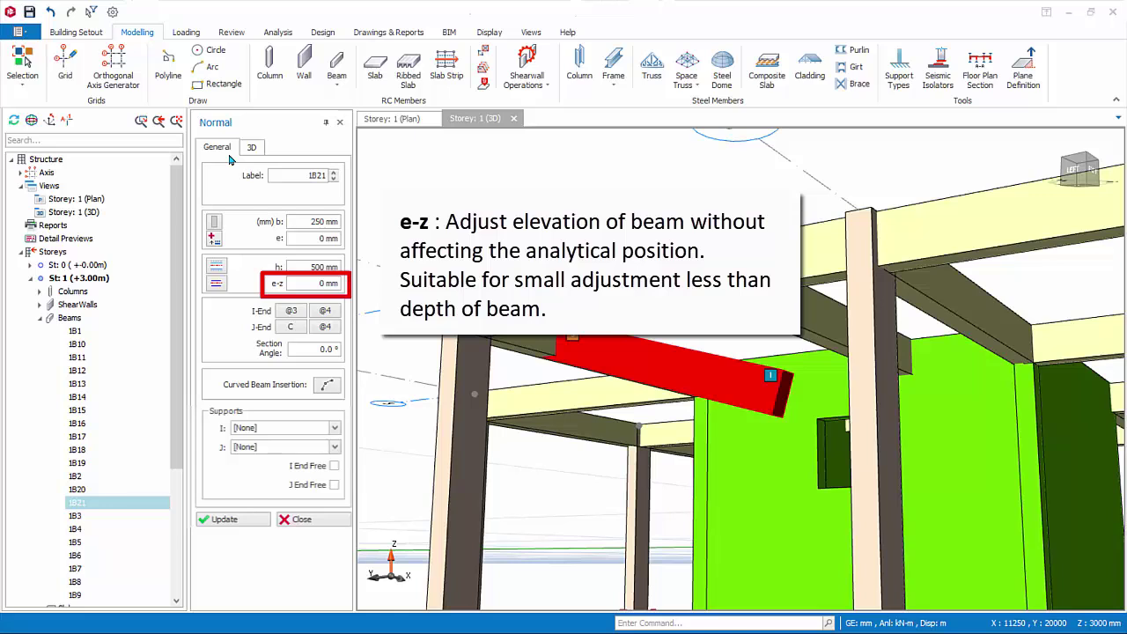
{"action": "left_click", "coordinate": [254, 149]}
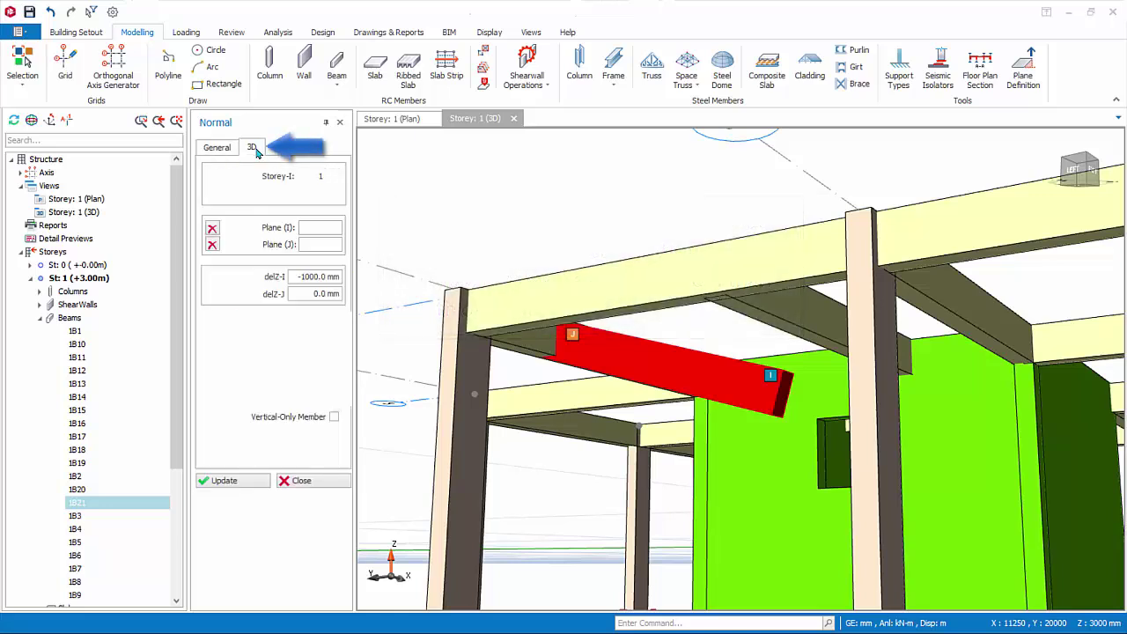
{"action": "double_click", "coordinate": [307, 277]}
{"action": "type", "text": "0"}
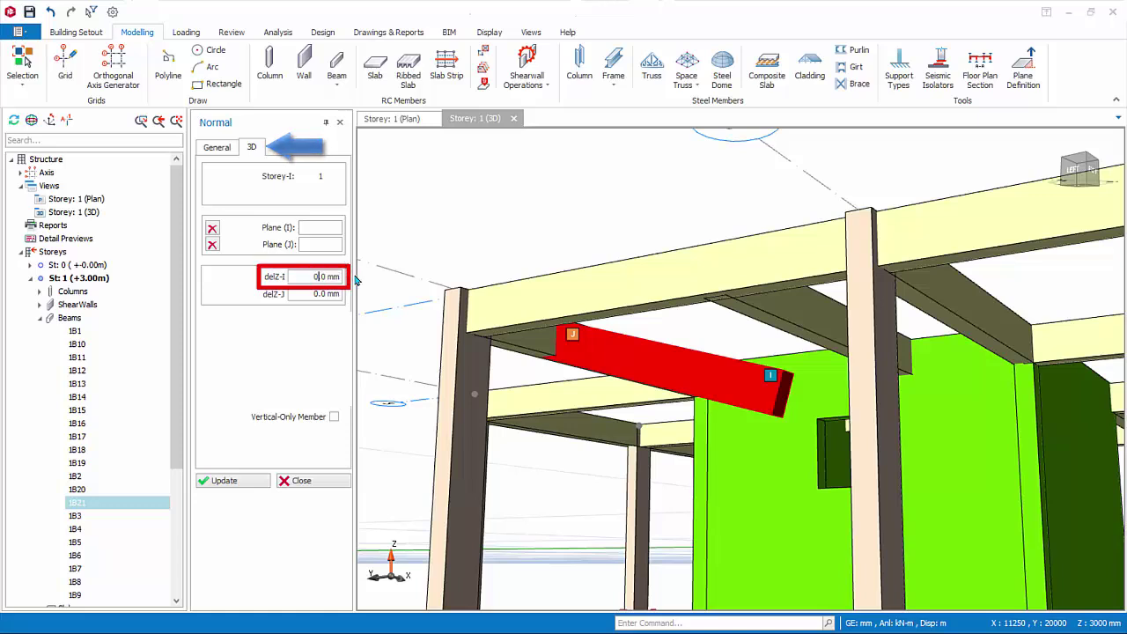
{"action": "left_click", "coordinate": [222, 481]}
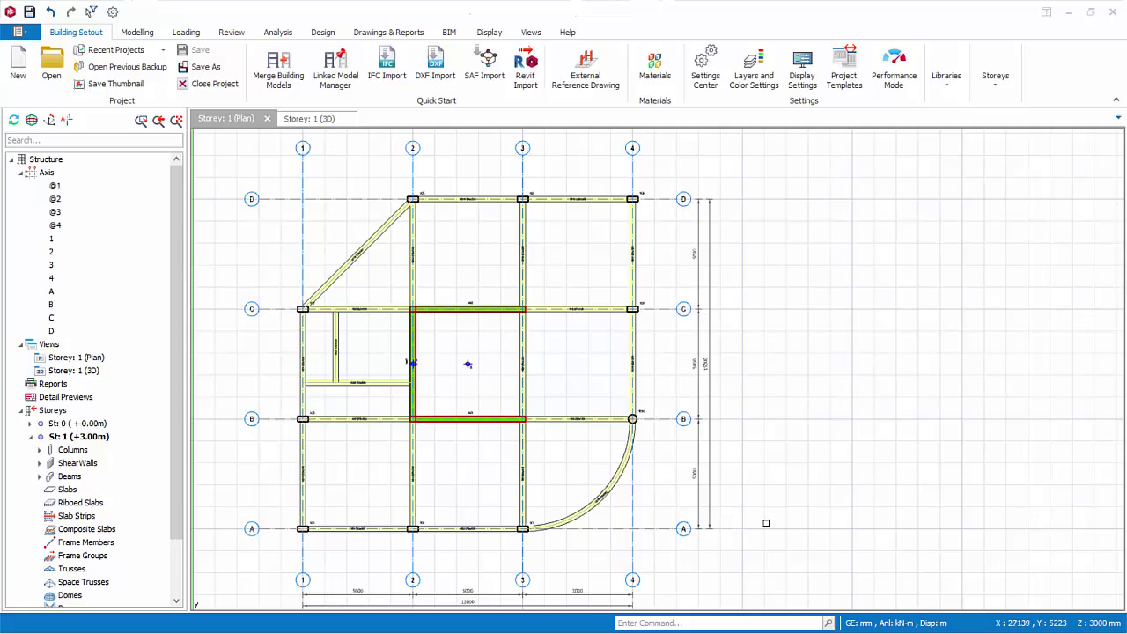
Offset axis 4 by 2000 mm to create axis 5
{"action": "scroll", "coordinate": [520, 339], "scroll_direction": "up", "scroll_amount": 6}
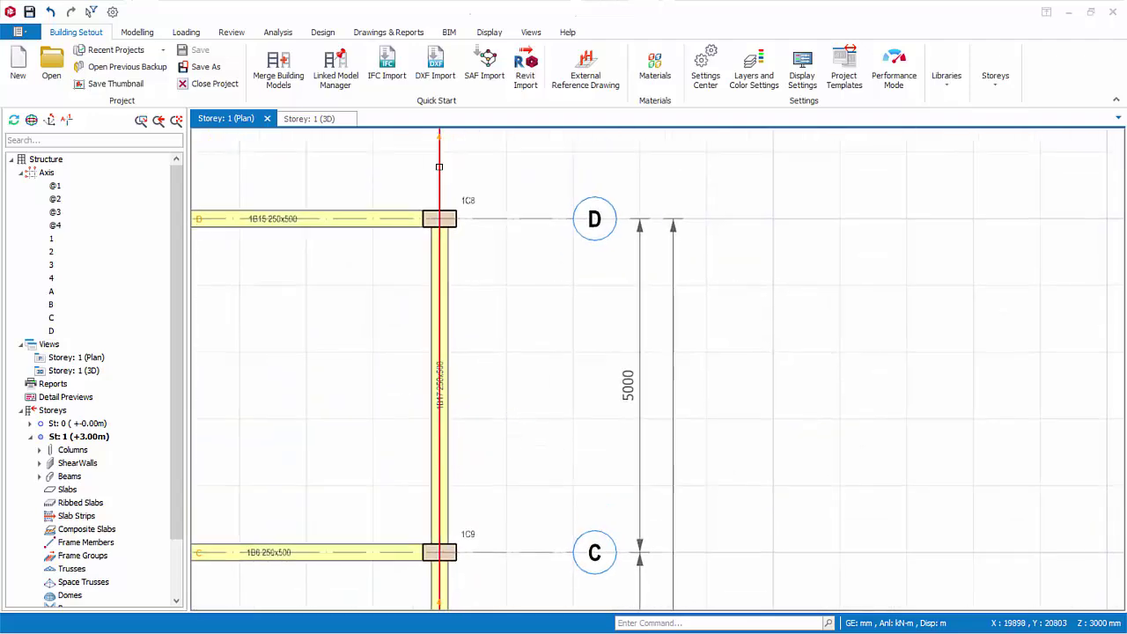
{"action": "left_click", "coordinate": [440, 170]}
{"action": "right_click", "coordinate": [441, 170]}
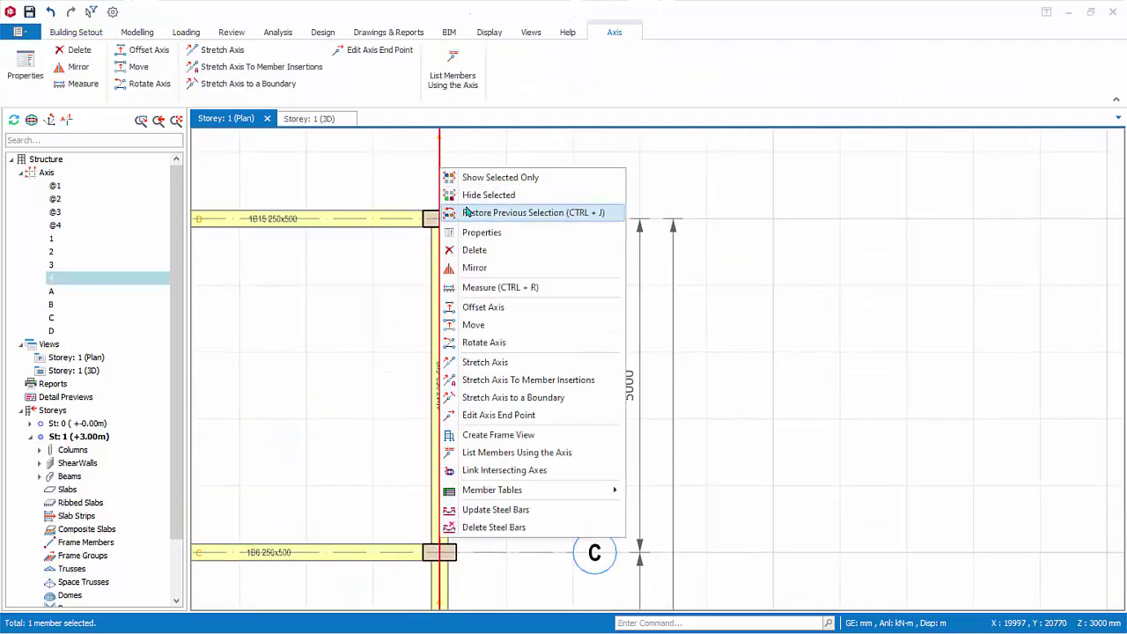
{"action": "left_click", "coordinate": [481, 306]}
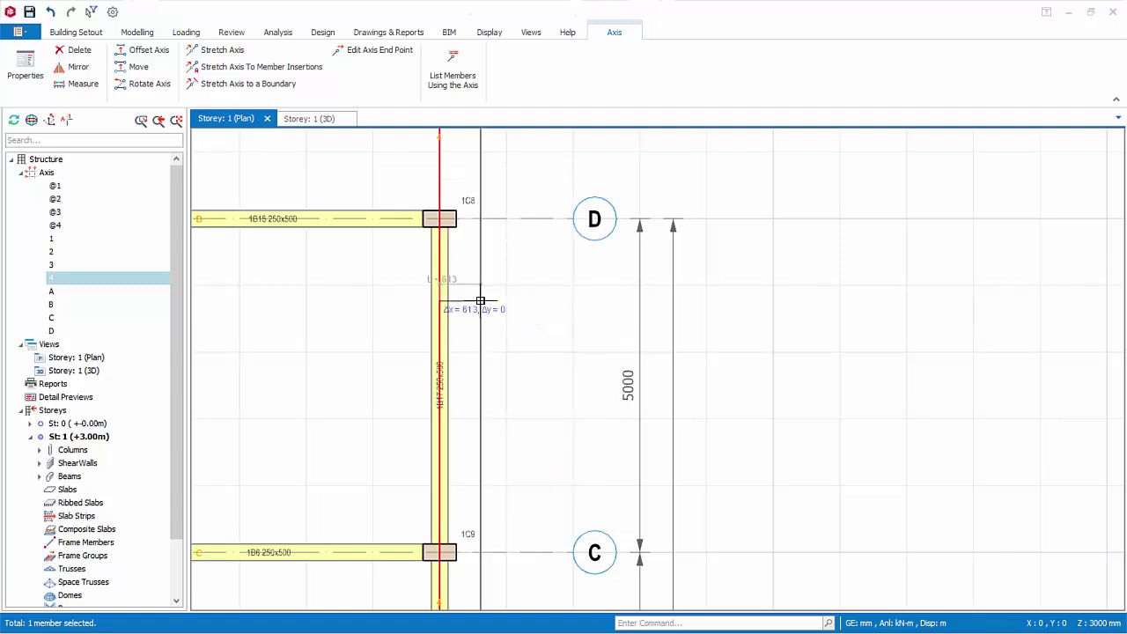
{"action": "left_click", "coordinate": [573, 218]}
{"action": "middle_click_drag", "start_coordinate": [567, 241], "coordinate": [548, 343]}
Draw 250×500 cantilever beam 1B22 from D/4 to D/5 with its J end free
{"action": "left_click", "coordinate": [137, 32]}
{"action": "left_click", "coordinate": [338, 71]}
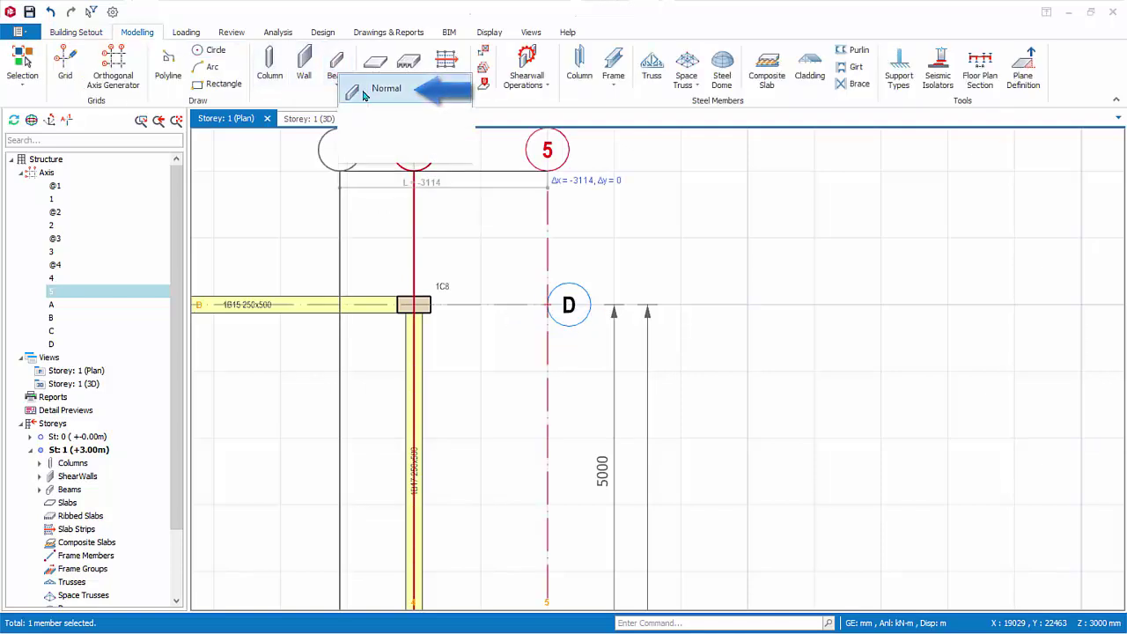
{"action": "left_click", "coordinate": [367, 90]}
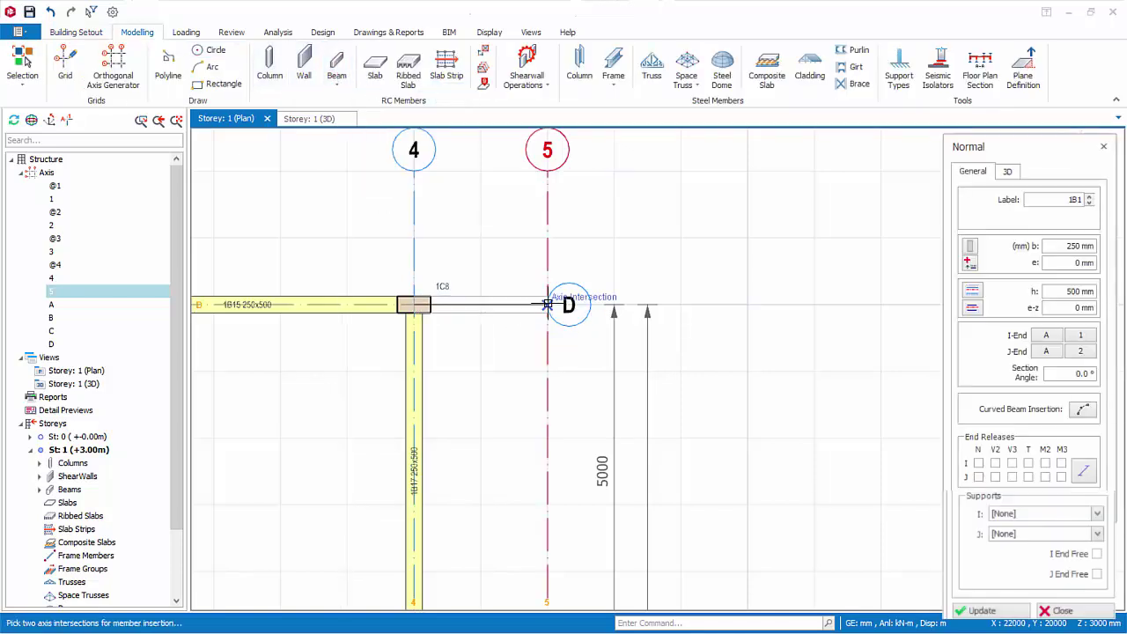
{"action": "left_click", "coordinate": [547, 304]}
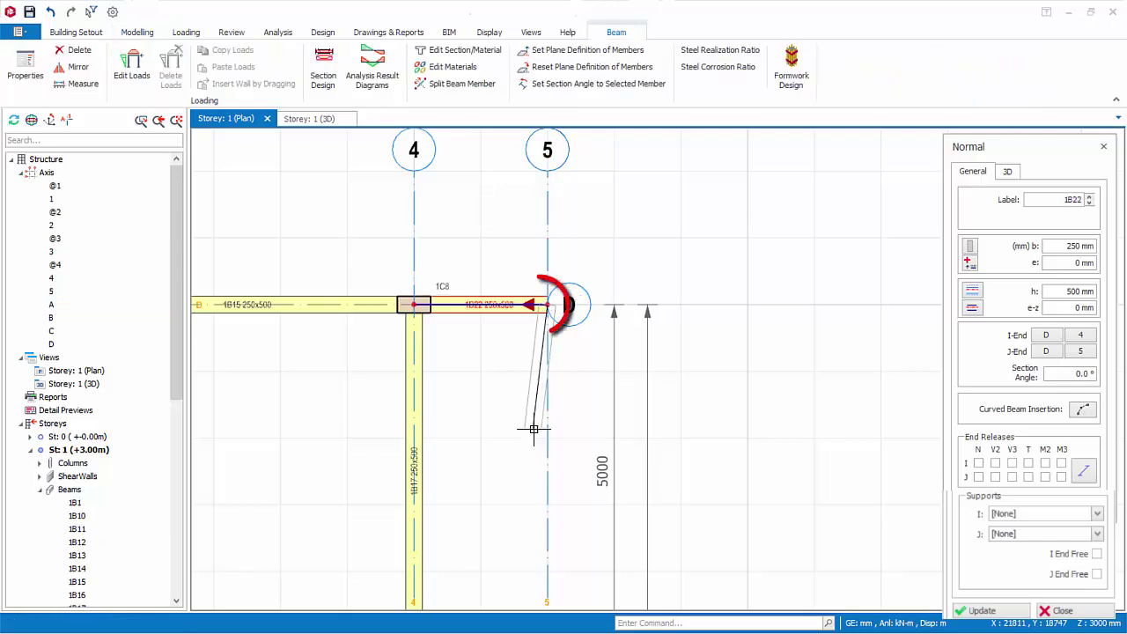
{"action": "key", "text": "Escape"}
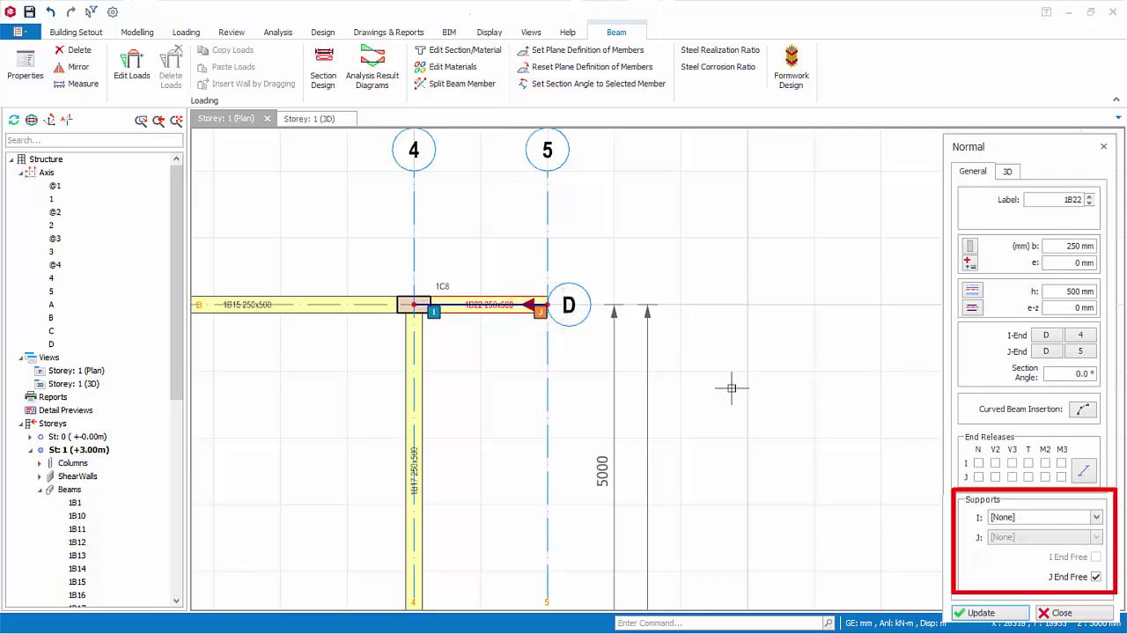
{"action": "scroll", "coordinate": [732, 390], "scroll_direction": "down", "scroll_amount": 3}
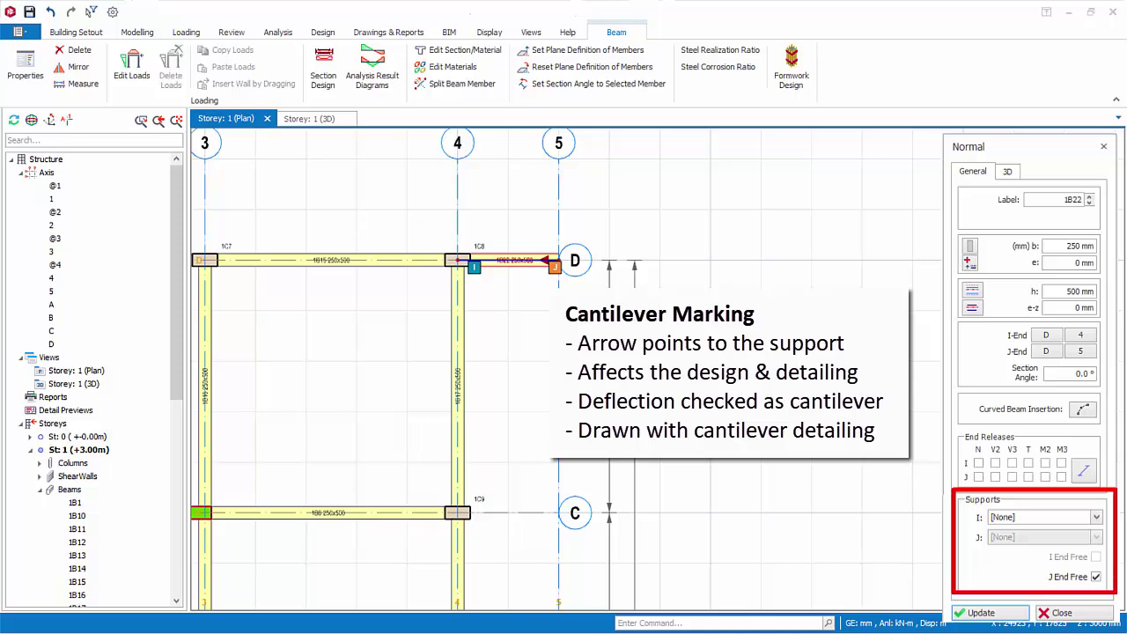
{"action": "scroll", "coordinate": [705, 380], "scroll_direction": "up", "scroll_amount": 1}
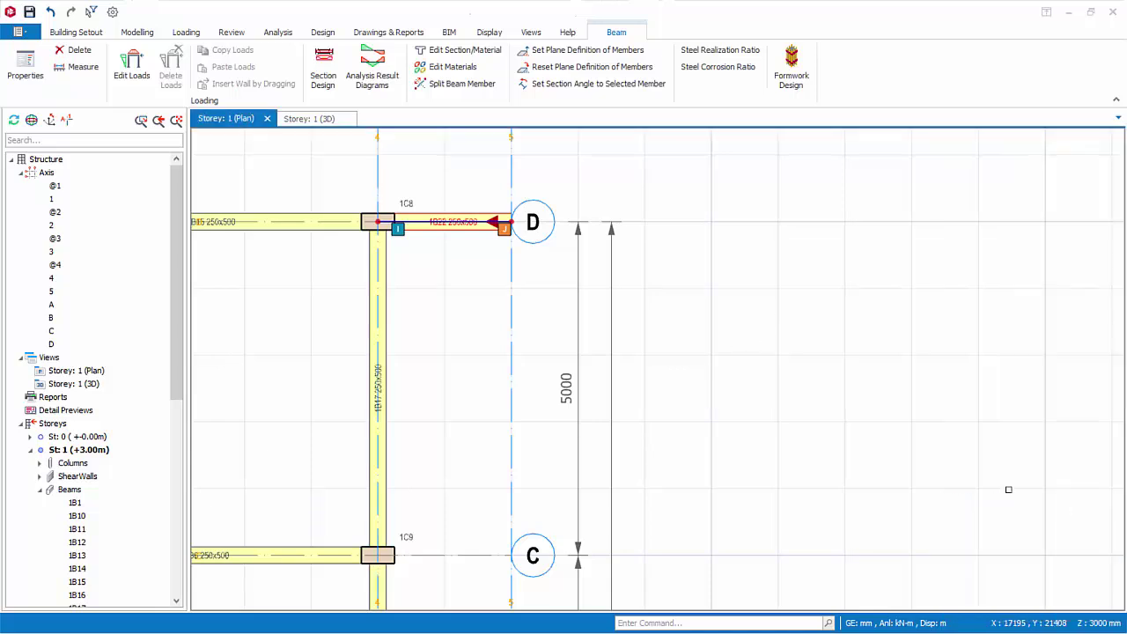
Reuse beam 1B22's section and load properties for new beams
{"action": "right_click", "coordinate": [465, 240]}
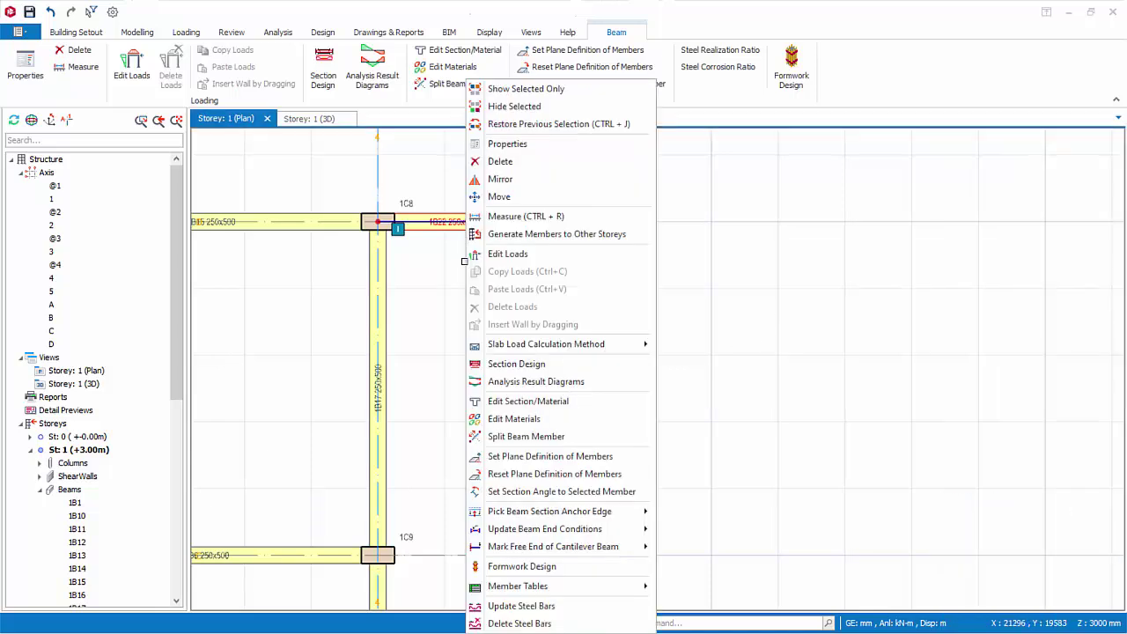
{"action": "mouse_move", "coordinate": [527, 549]}
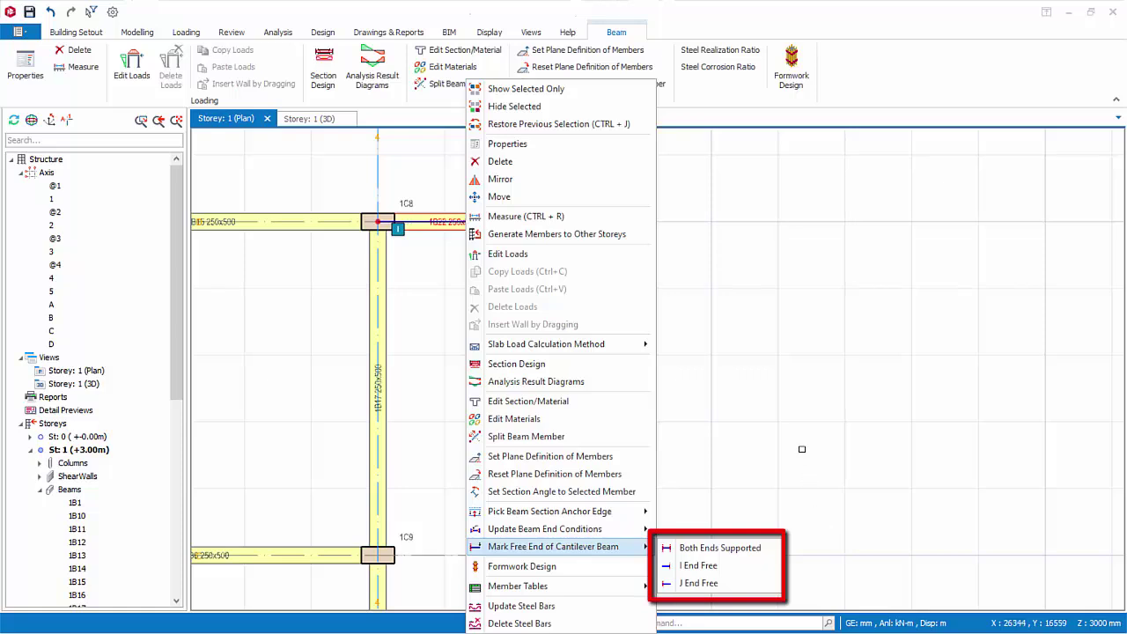
{"action": "key", "text": "Escape"}
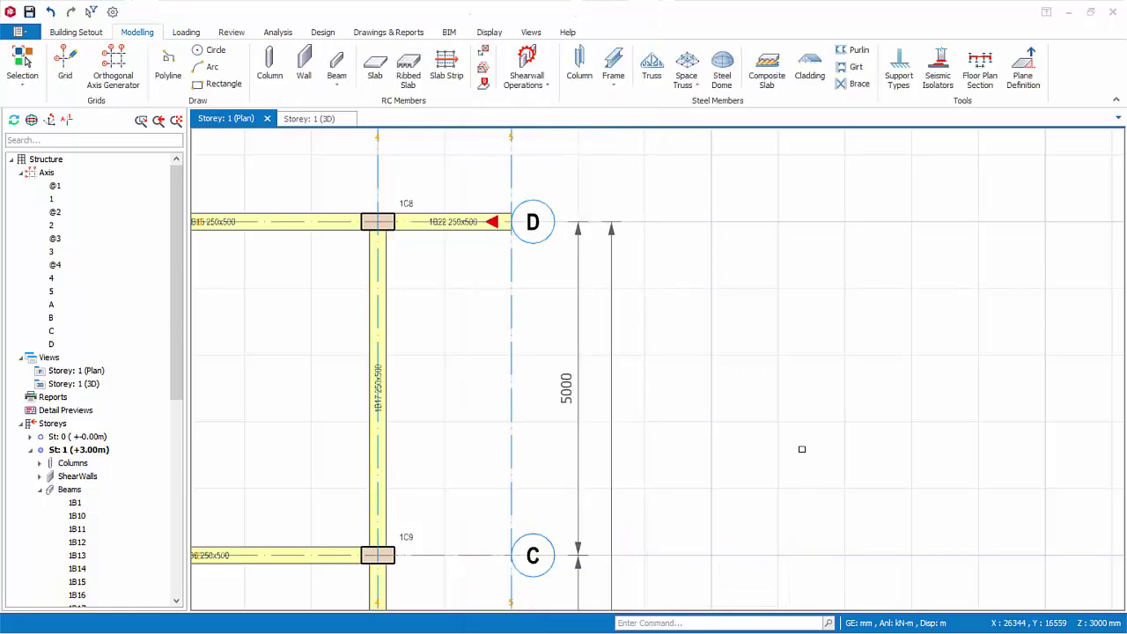
{"action": "left_click", "coordinate": [446, 225]}
{"action": "right_click", "coordinate": [447, 226]}
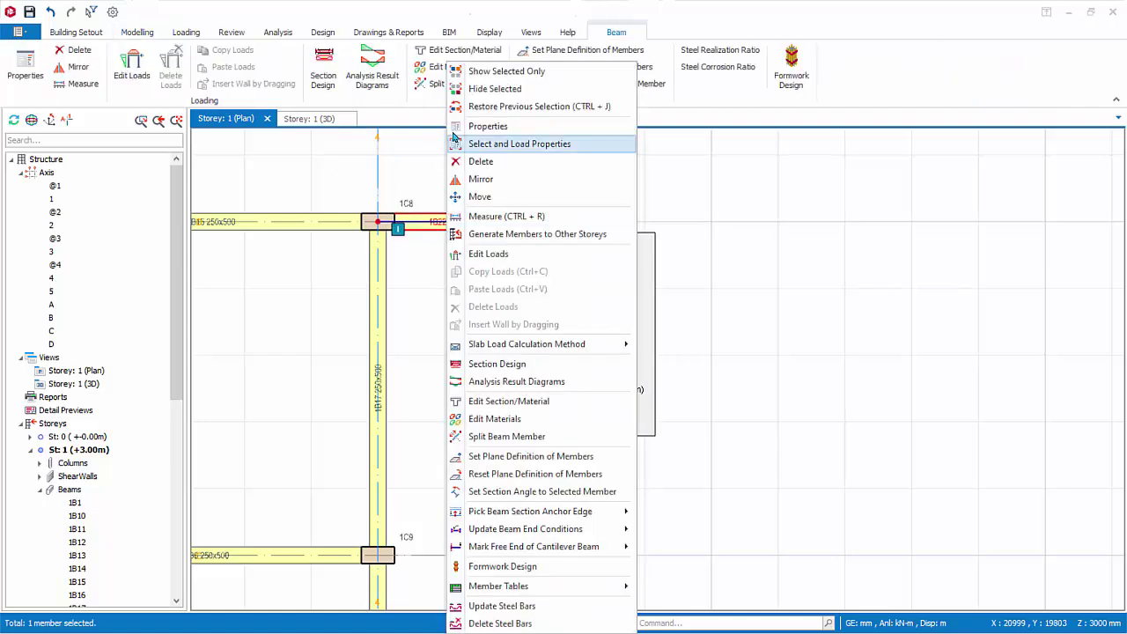
{"action": "left_click", "coordinate": [486, 126]}
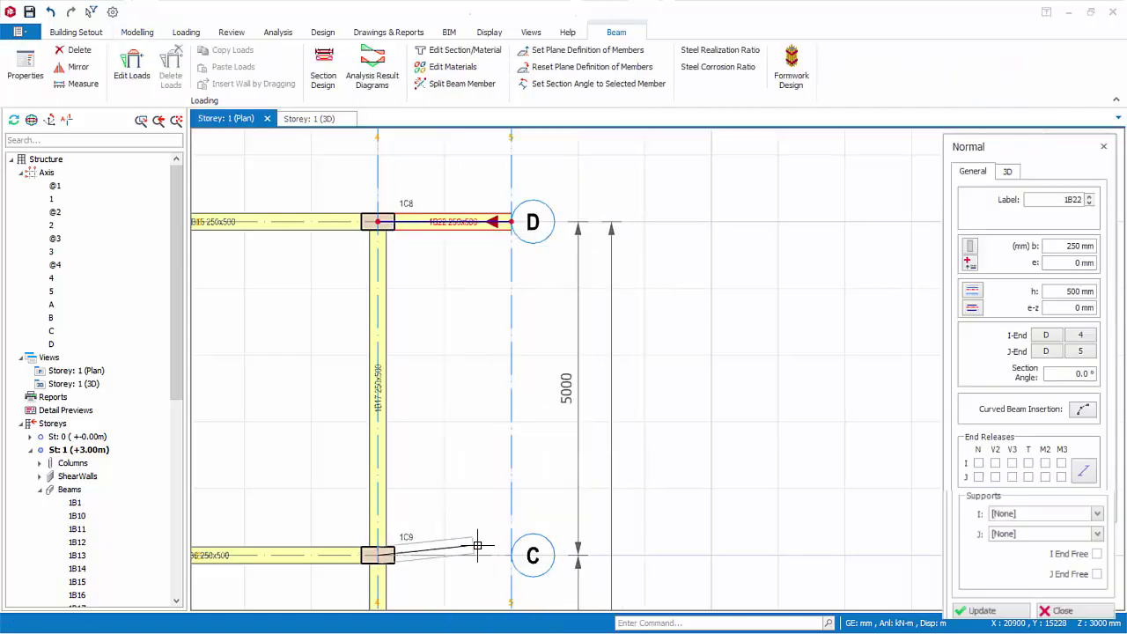
Place beam 1B23 from C4 to C5 and beam 1B24 from C5 to D5, then select 1B24
{"action": "left_click", "coordinate": [511, 554]}
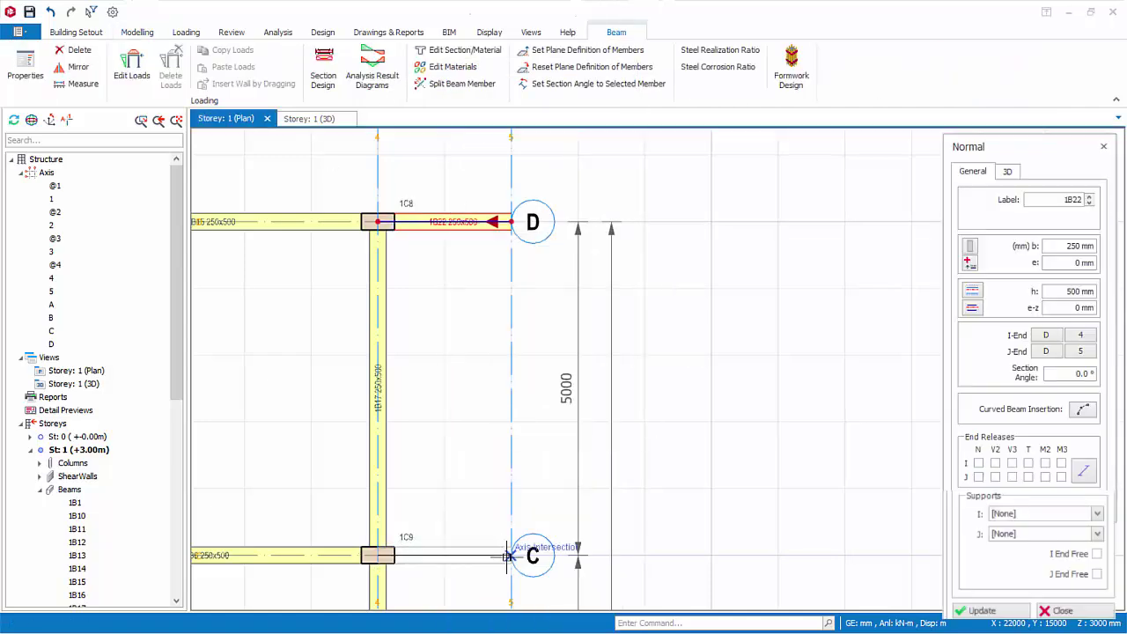
{"action": "left_click", "coordinate": [511, 222]}
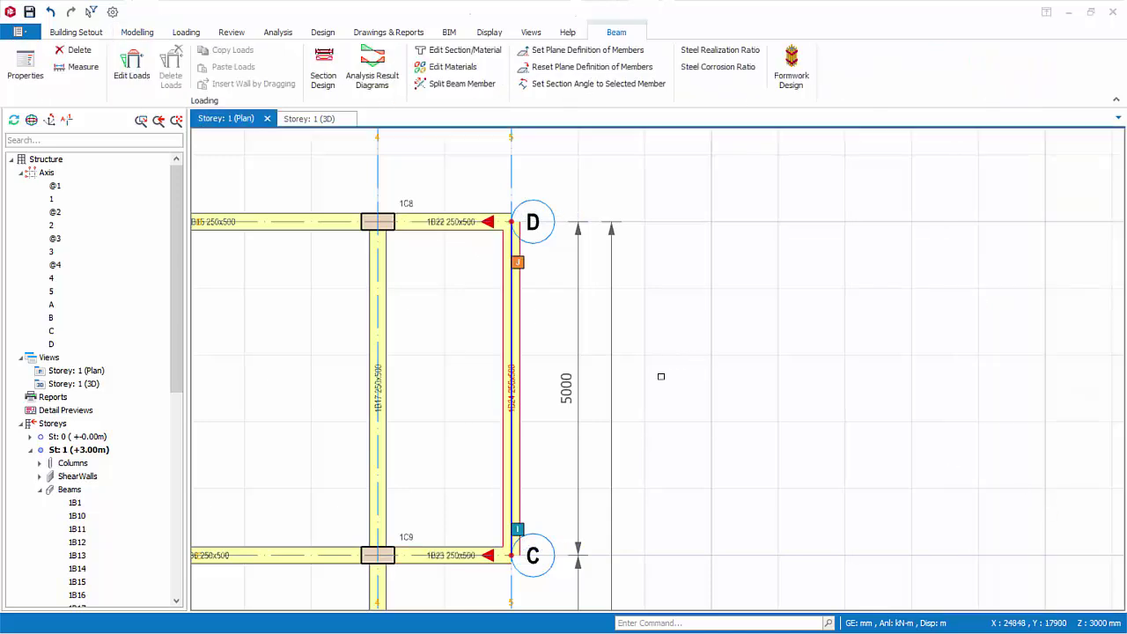
{"action": "middle_click_drag", "start_coordinate": [640, 378], "coordinate": [672, 362]}
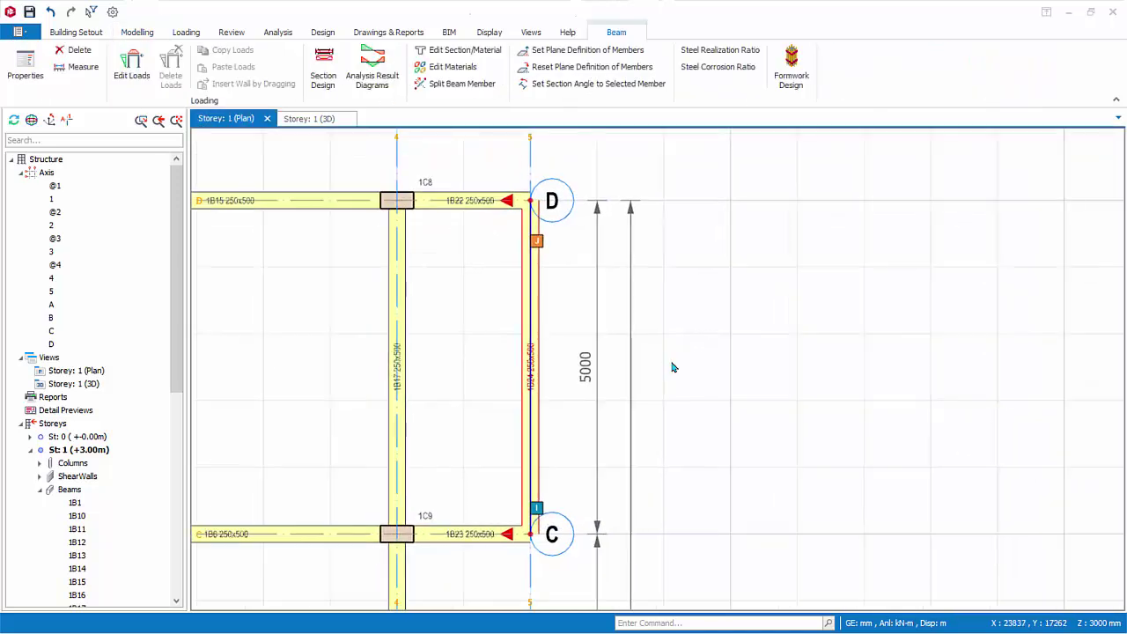
{"action": "left_click", "coordinate": [541, 330]}
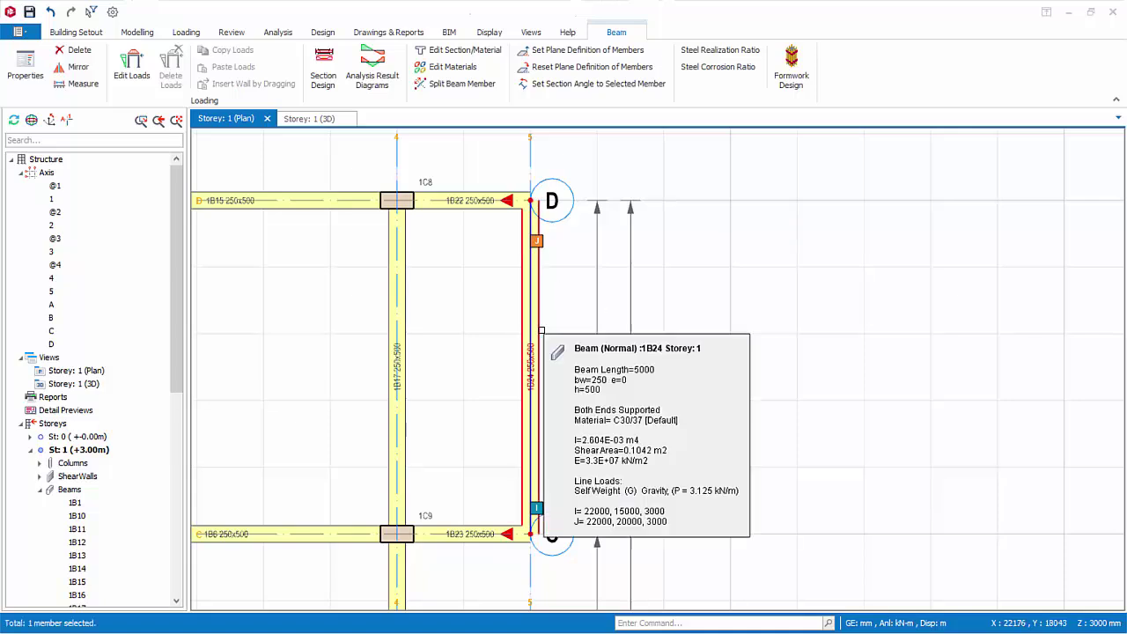
Check the 25 mm eccentricity step in General environment settings, then shift beam 1B24 left toward axis 4
{"action": "key", "text": "Left"}
{"action": "key", "text": "Right"}
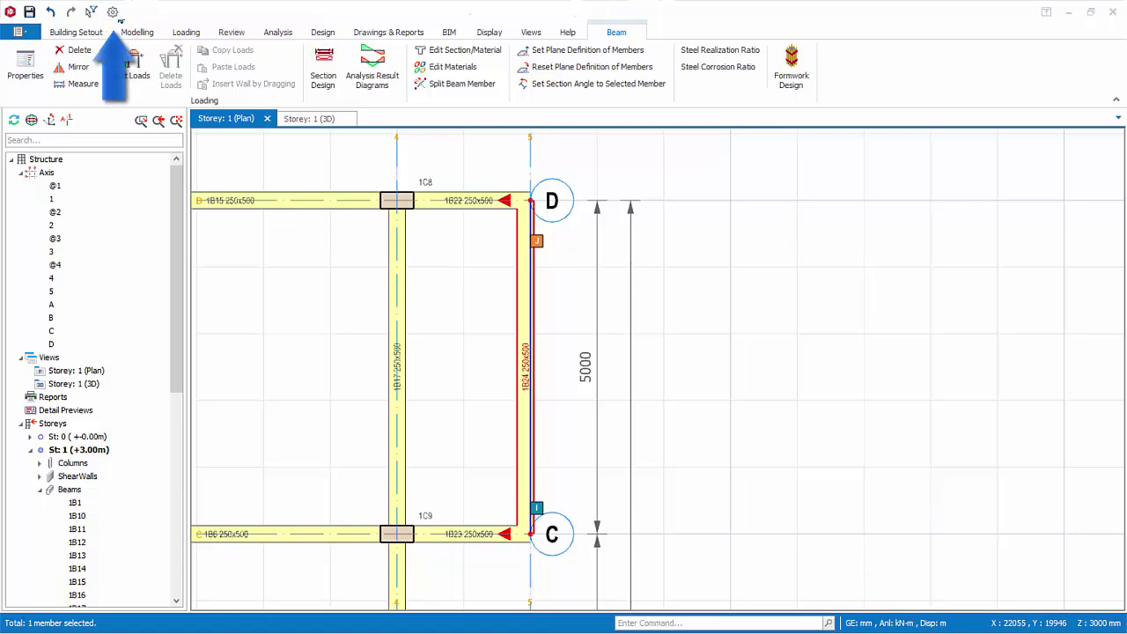
{"action": "left_click", "coordinate": [113, 12]}
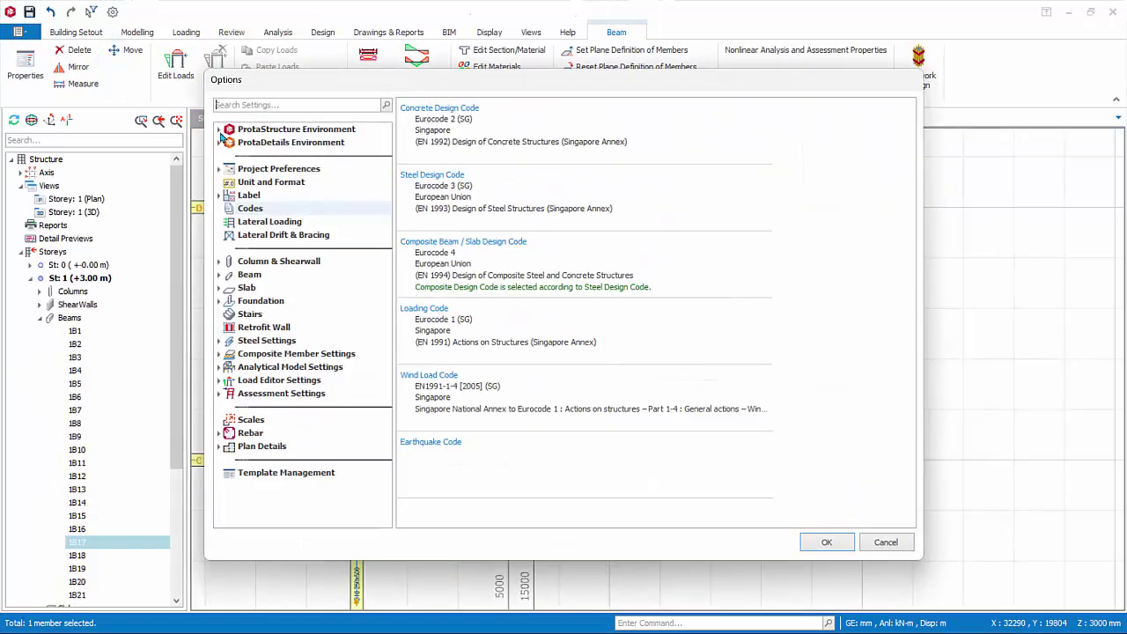
{"action": "left_click", "coordinate": [220, 131]}
{"action": "left_click_drag", "start_coordinate": [614, 184], "coordinate": [647, 185]}
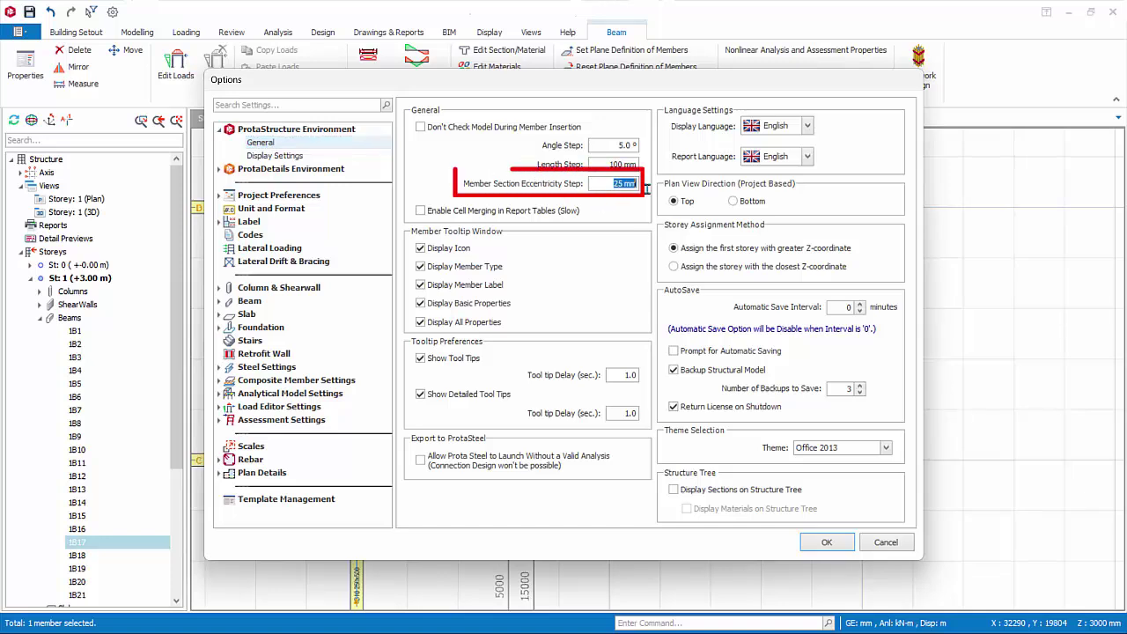
{"action": "left_click", "coordinate": [888, 543]}
{"action": "mouse_move", "coordinate": [519, 335]}
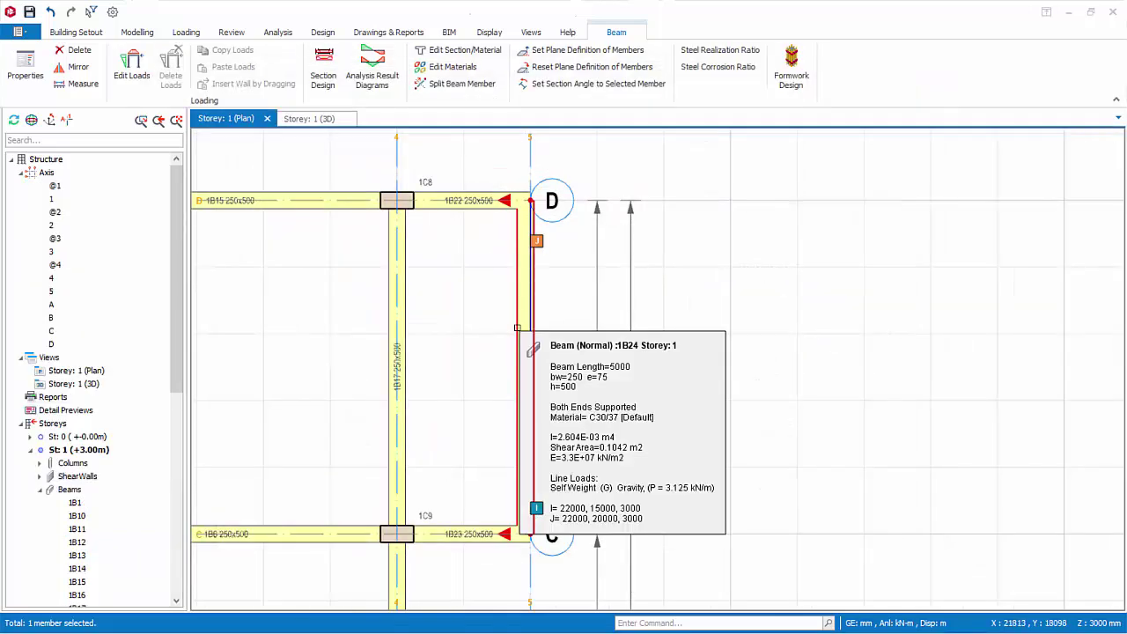
{"action": "key", "text": "Left"}
{"action": "key", "text": "Left"}
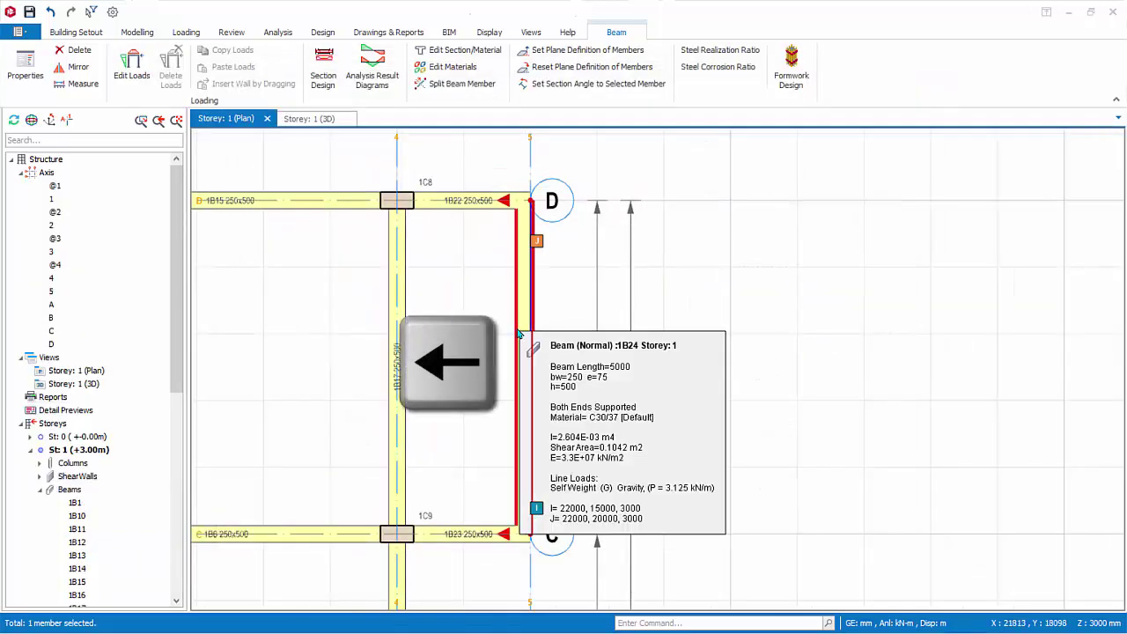
Crossing-select the test beams and filter the selection to keep only beams
{"action": "left_click", "coordinate": [803, 288]}
{"action": "left_click_drag", "start_coordinate": [549, 581], "coordinate": [439, 169]}
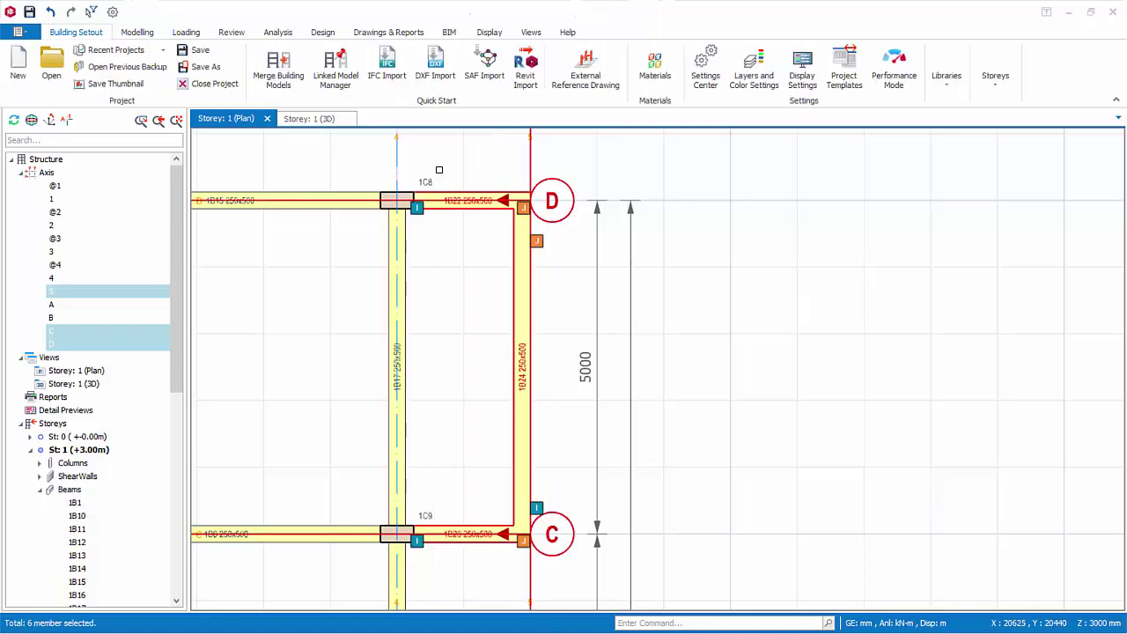
{"action": "right_click", "coordinate": [452, 234]}
{"action": "left_click", "coordinate": [505, 243]}
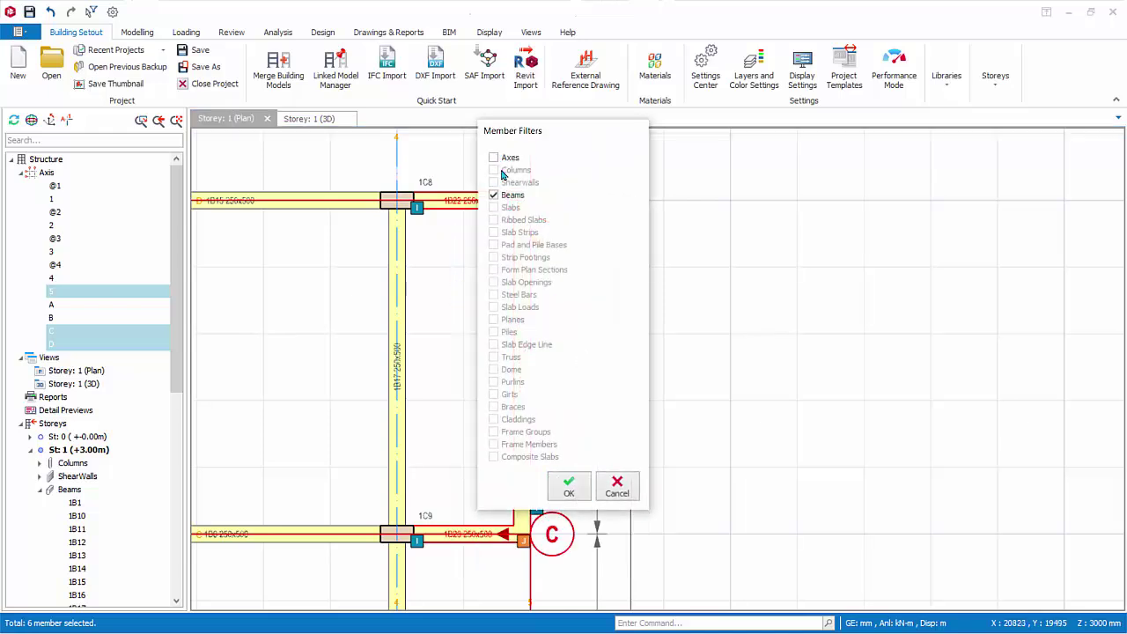
{"action": "left_click", "coordinate": [570, 490]}
Delete axis 5 along with the test beams and save the project
{"action": "left_click", "coordinate": [530, 163]}
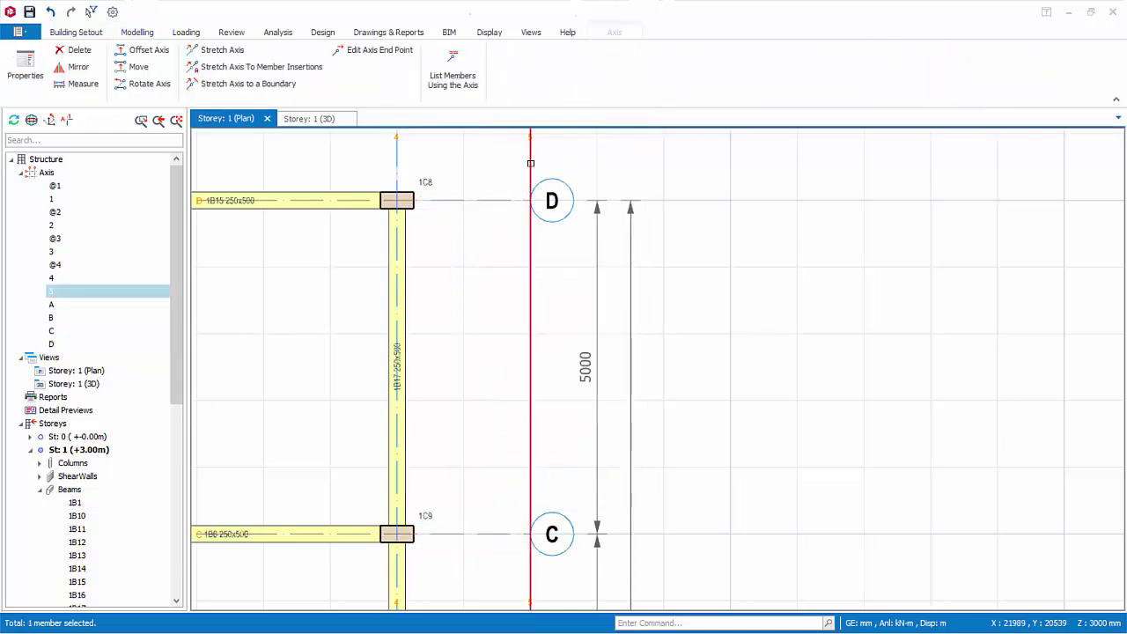
{"action": "key", "text": "Delete"}
{"action": "scroll", "coordinate": [796, 418], "scroll_direction": "down", "scroll_amount": 2}
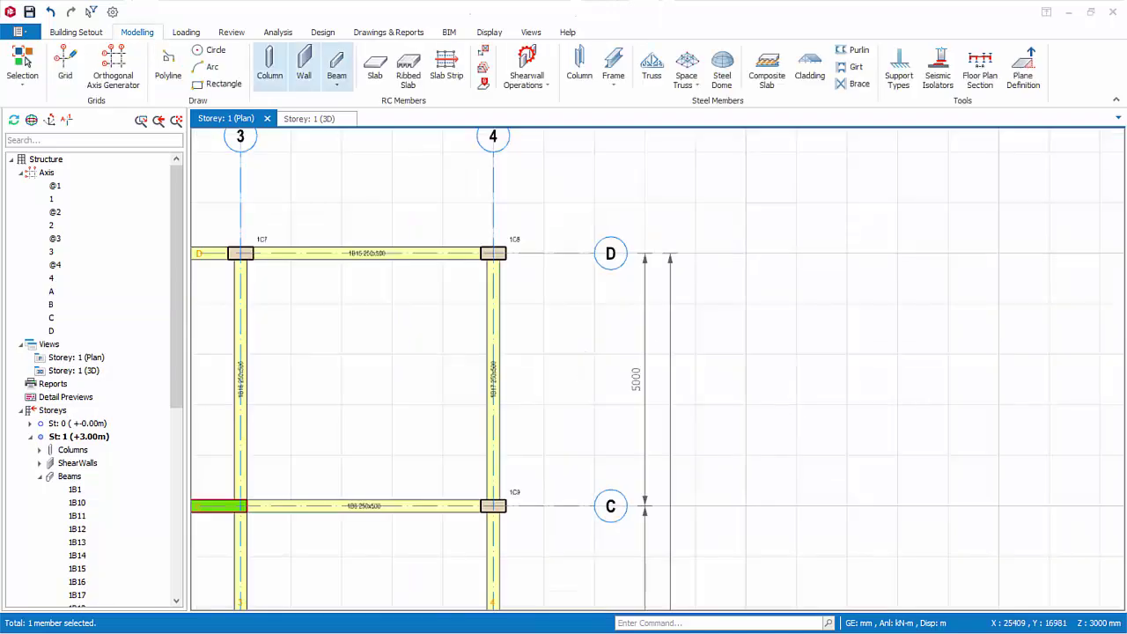
{"action": "key", "text": "ctrl+s"}
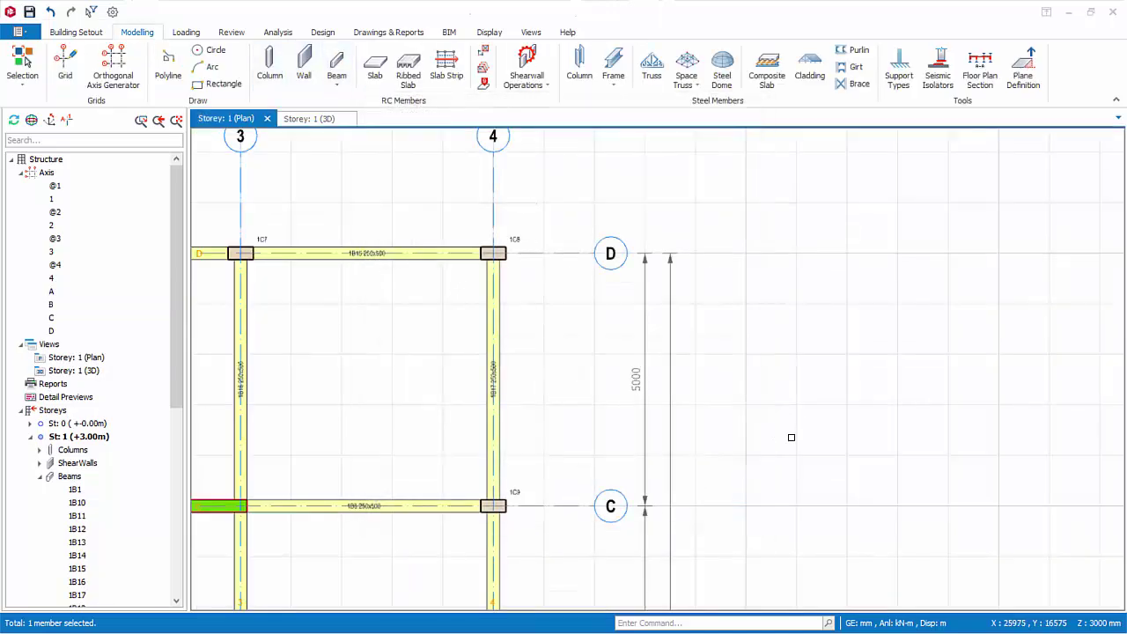